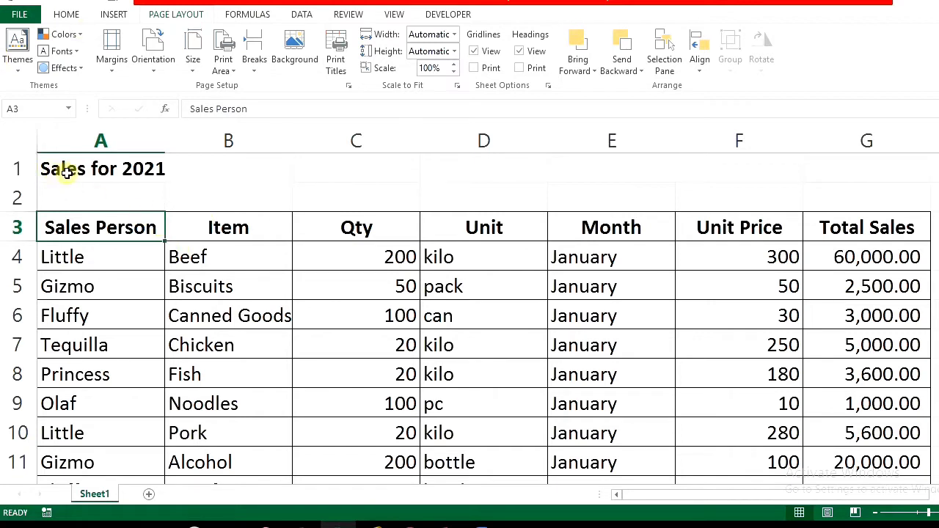
Step: Select cell A1, which holds the Sales for 2021 title
left_click(117, 166)
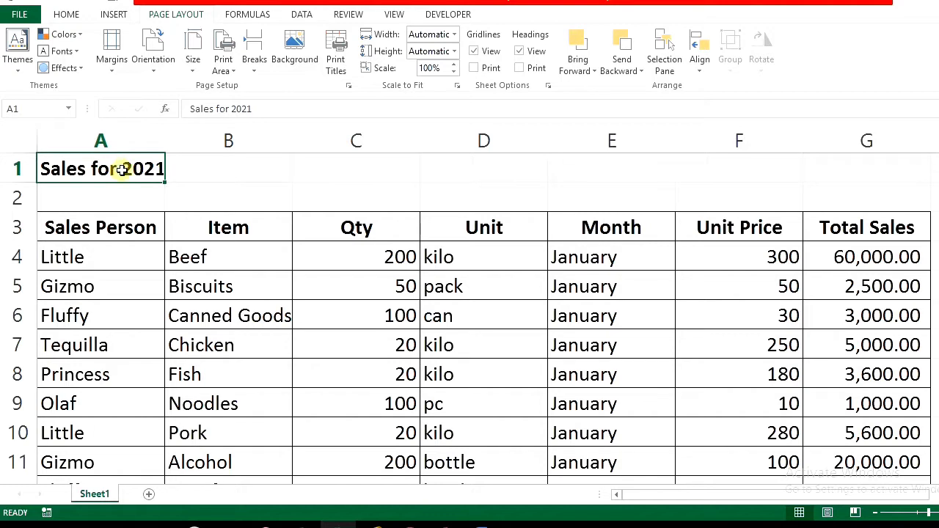
Step: Preview the printout, which spans 2 pages, then return to the worksheet
left_click(20, 15)
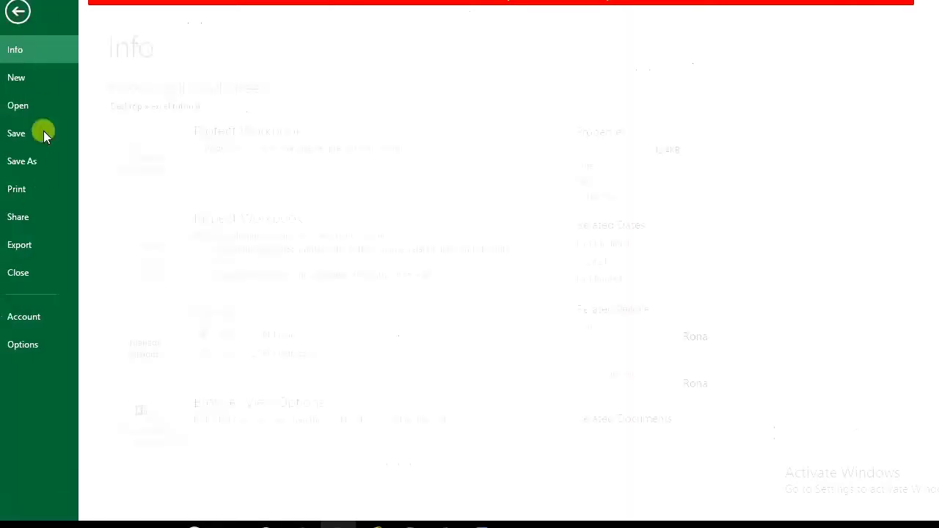
left_click(61, 189)
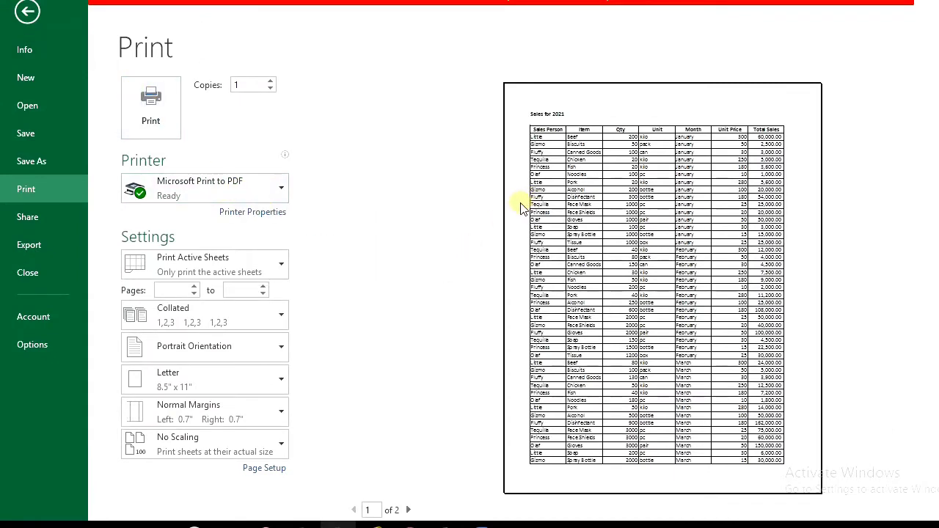
left_click(30, 16)
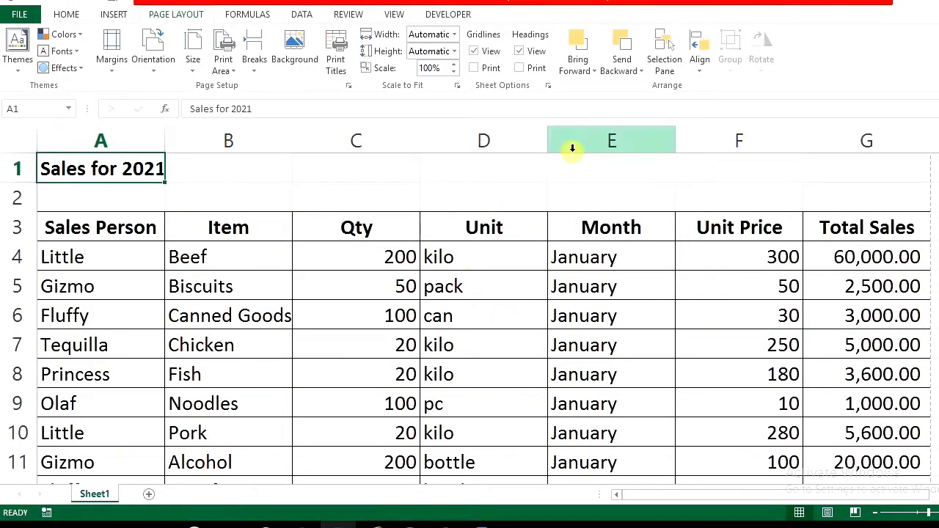
Step: Widen column H and enter the heading 'Sales Quota' in H3
scroll(531, 154, "right", 1)
right_click(834, 140)
left_click(880, 247)
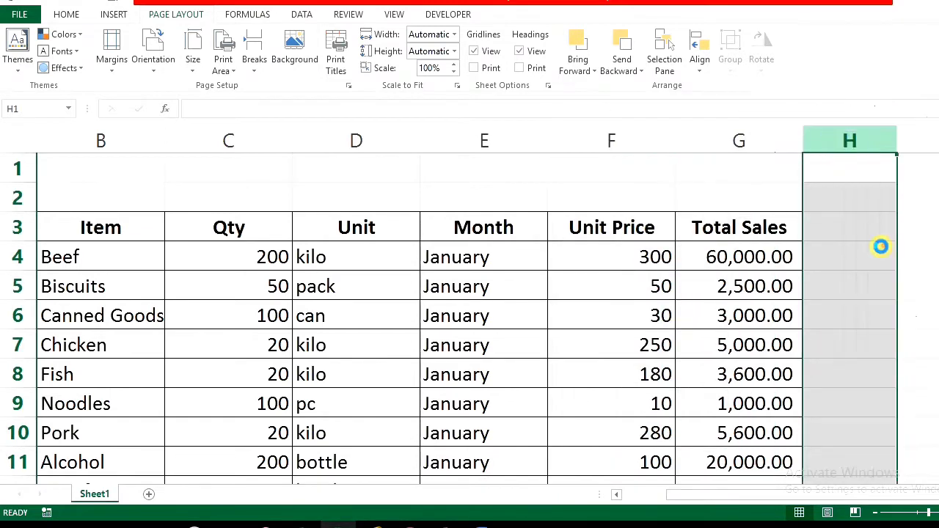
left_click(870, 229)
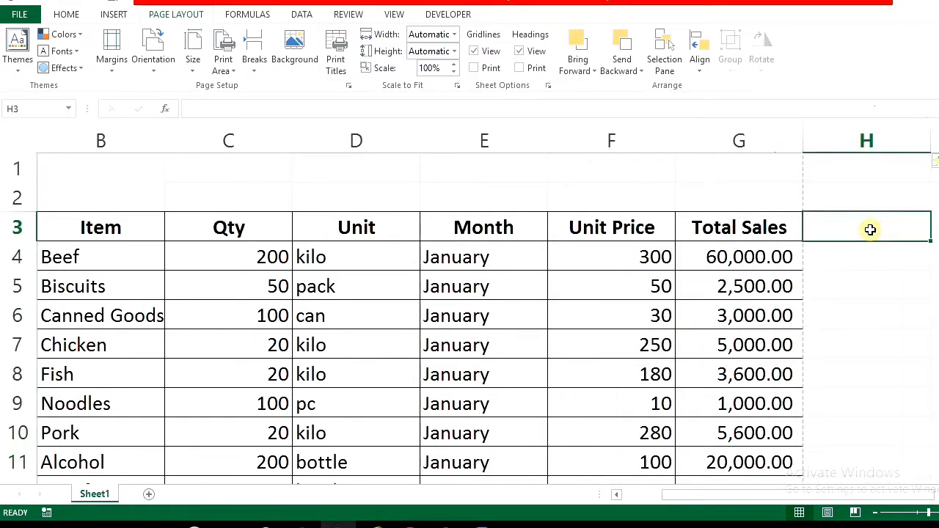
type("Sales Q")
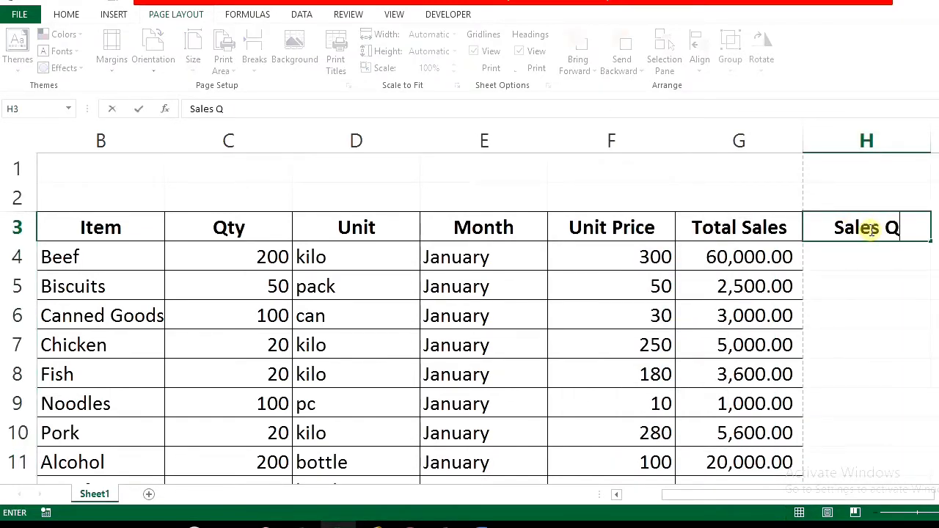
type("uota")
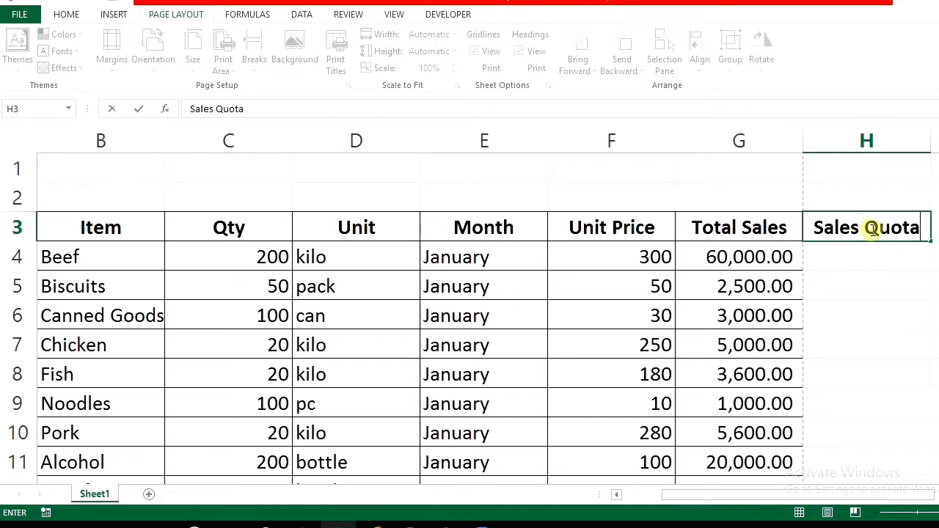
key("Return")
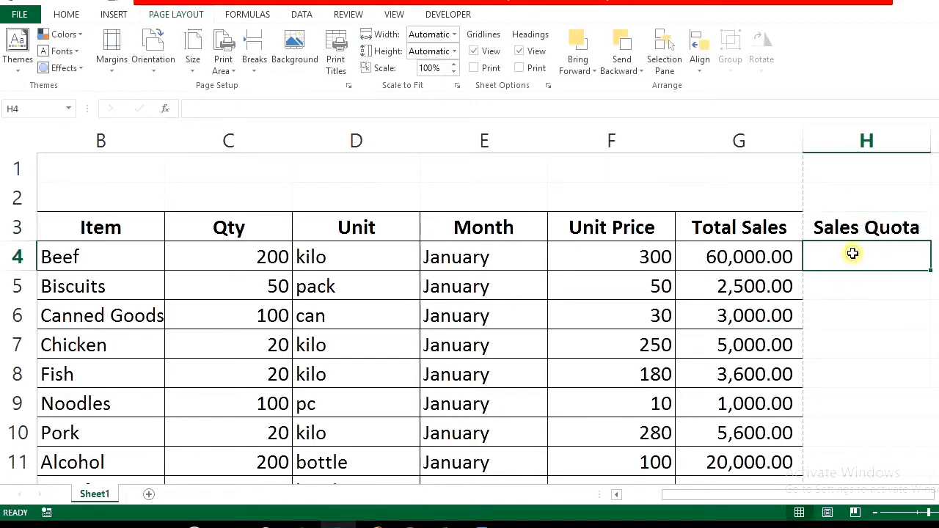
Step: Enter =RANDBETWEEN(10000,100000) in H4
type("=rand")
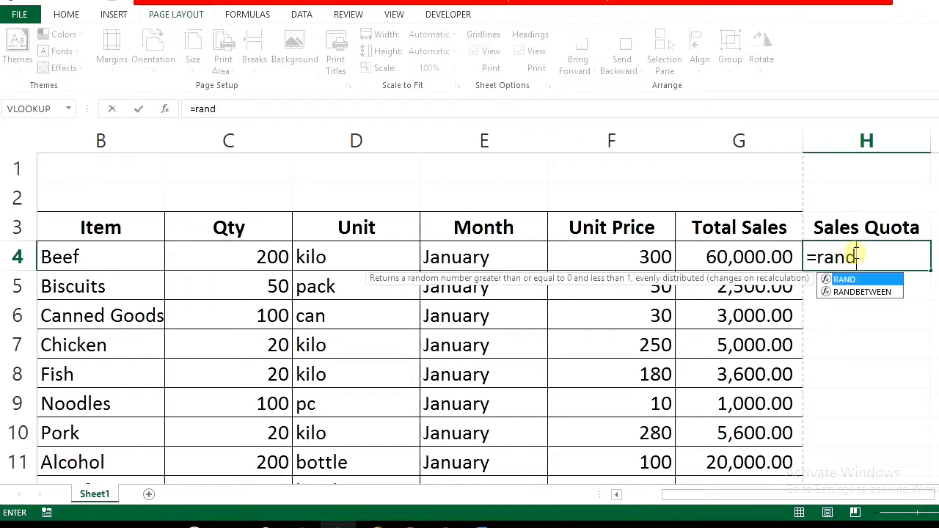
double_click(865, 293)
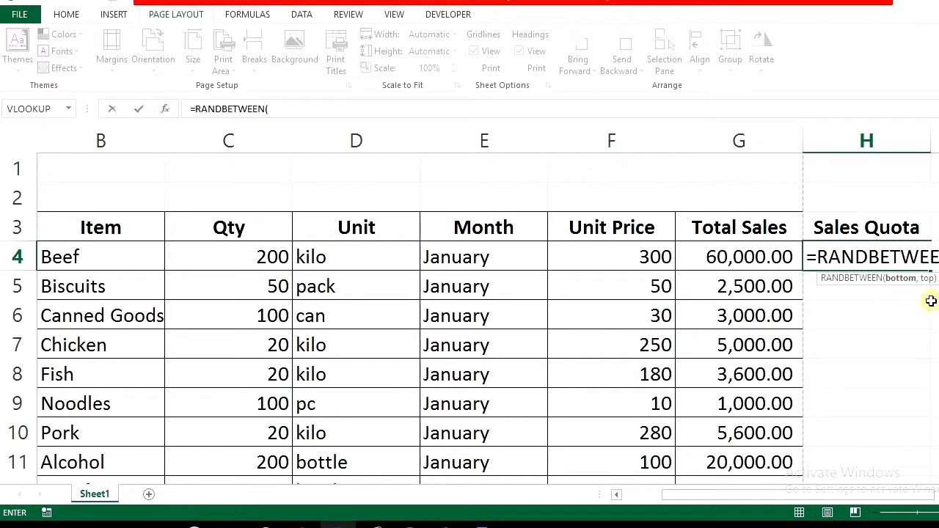
type("10000,100000")
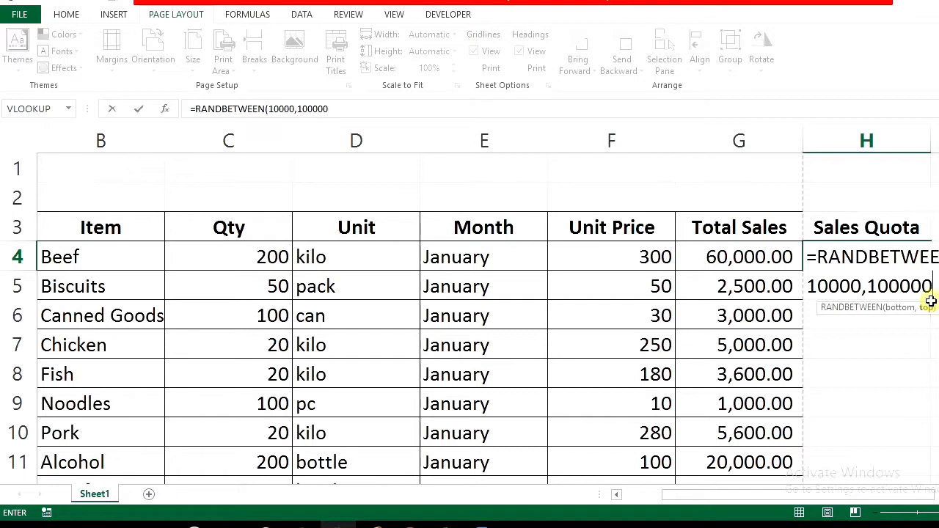
key("Return")
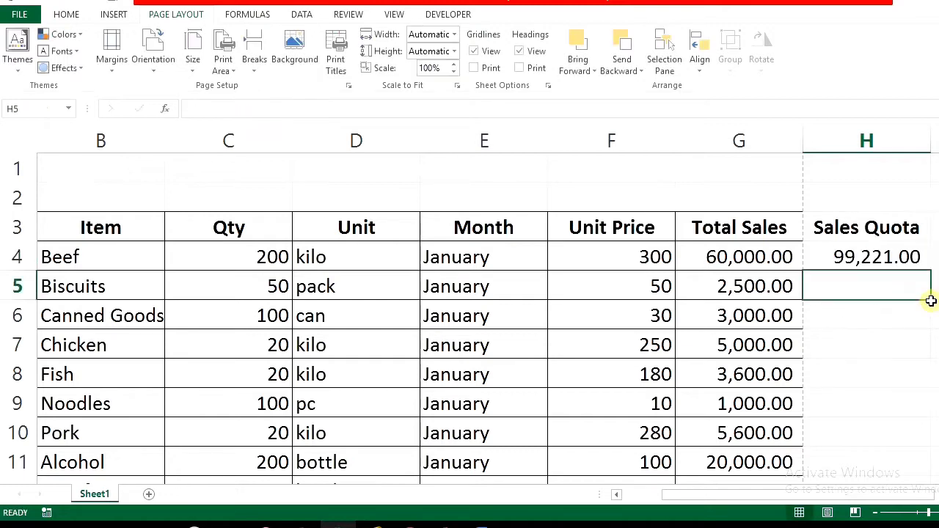
Step: Fill the H4 quota formula down to the last item row
left_click(919, 260)
double_click(930, 271)
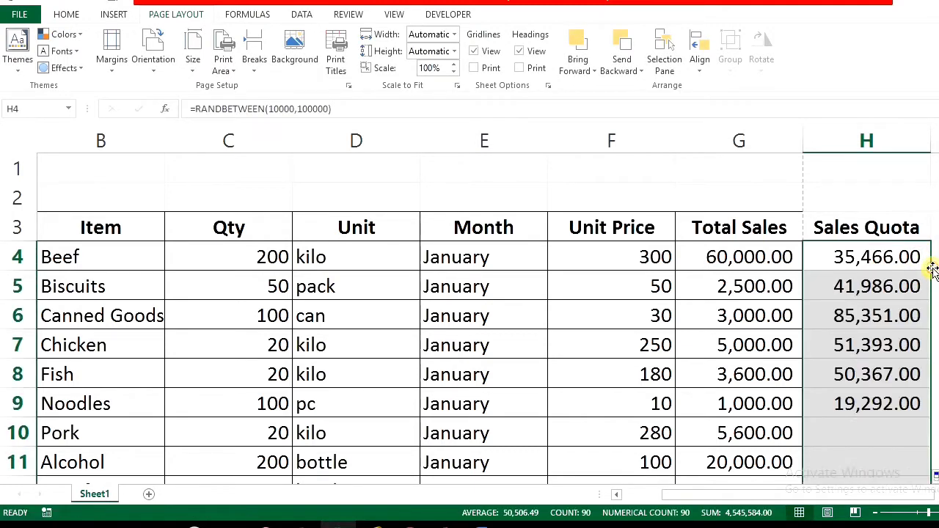
scroll(851, 418, "down", 6)
scroll(859, 438, "down", 5)
scroll(853, 433, "down", 6)
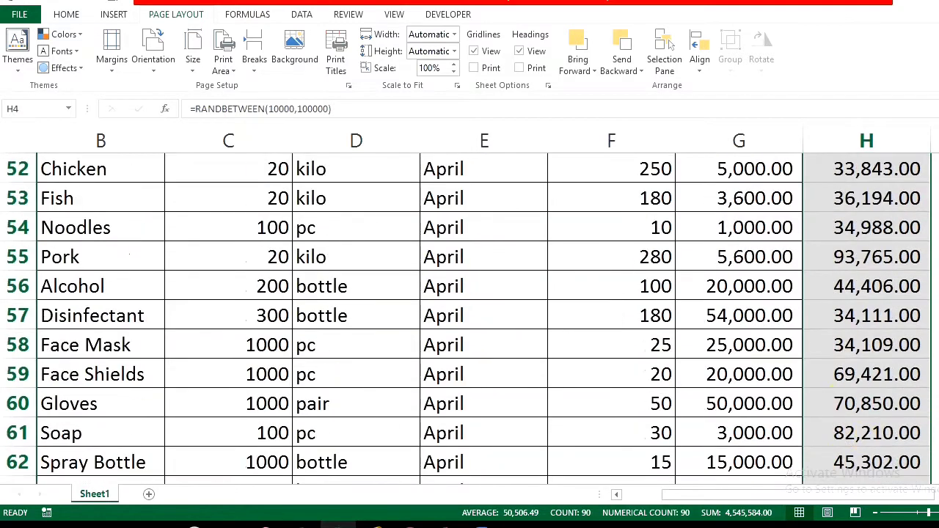
scroll(470, 316, "down", 10)
scroll(469, 316, "up", 20)
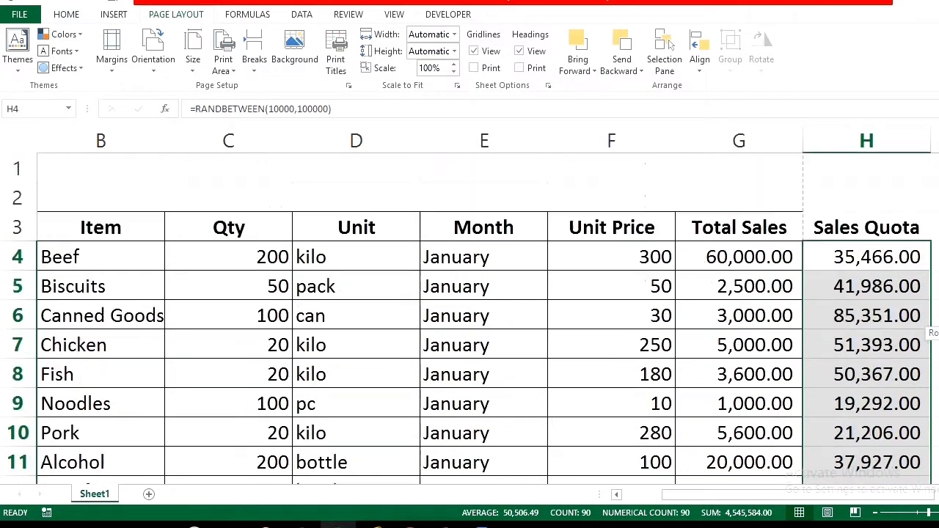
Step: Apply All Borders to the Sales Quota range H3:H93
left_click(848, 229)
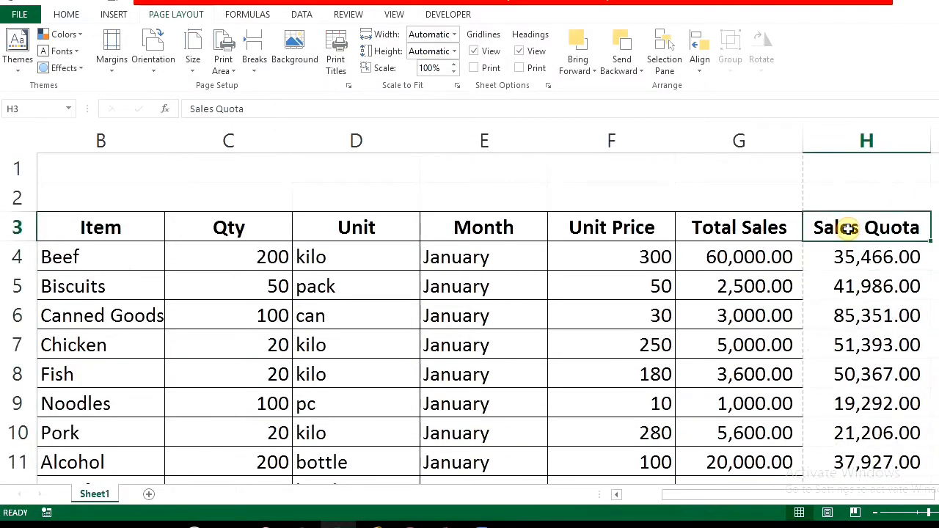
key("ctrl+shift+Down")
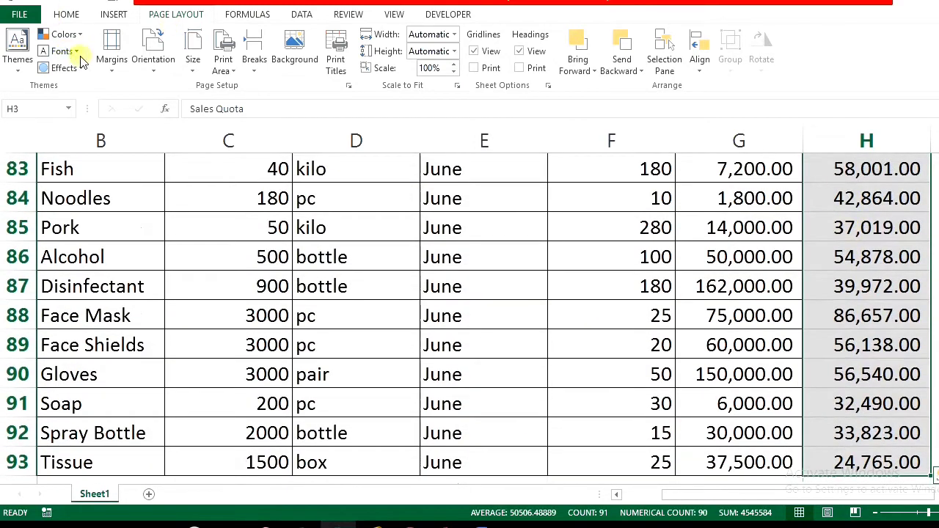
left_click(81, 18)
key("ctrl+BackSpace")
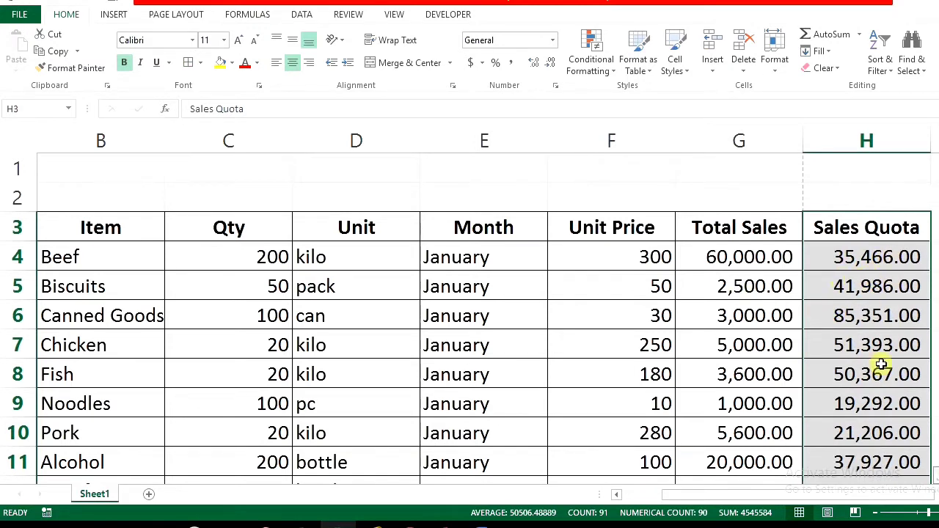
left_click(843, 229)
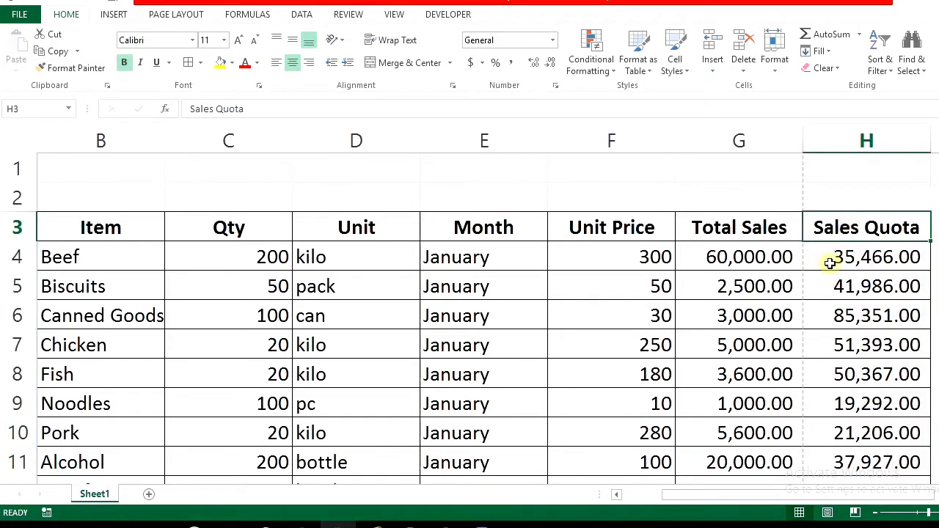
left_click_drag(711, 501, 673, 501)
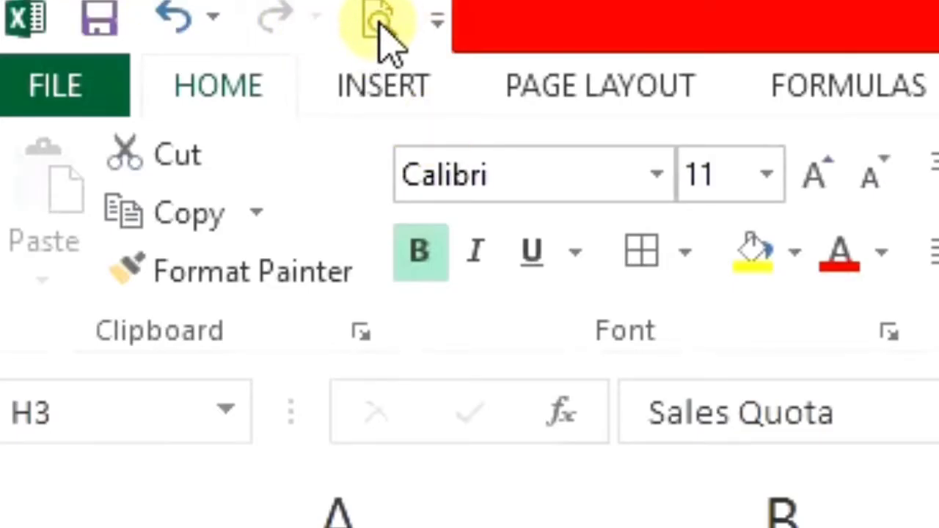
Step: Check the 4-page print preview, with Sales Quota on pages 3–4, then return to the sheet
left_click(440, 28)
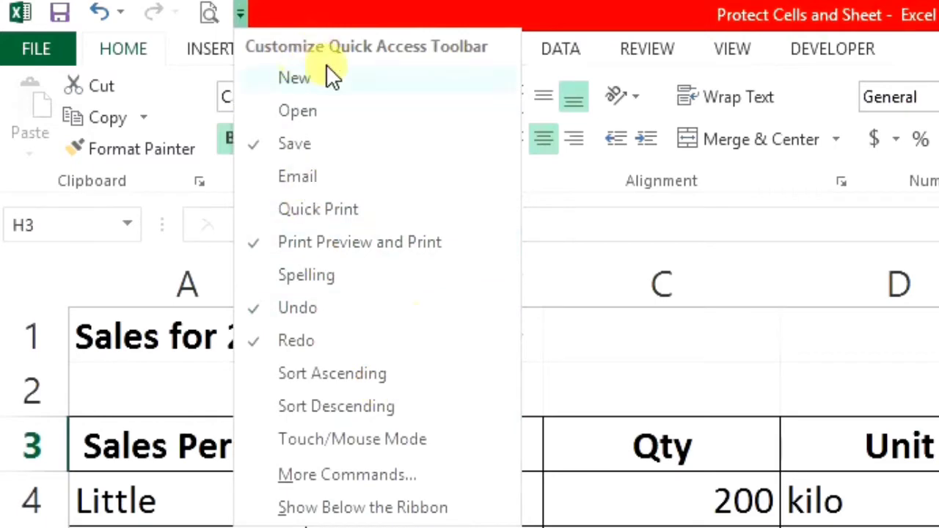
left_click(328, 18)
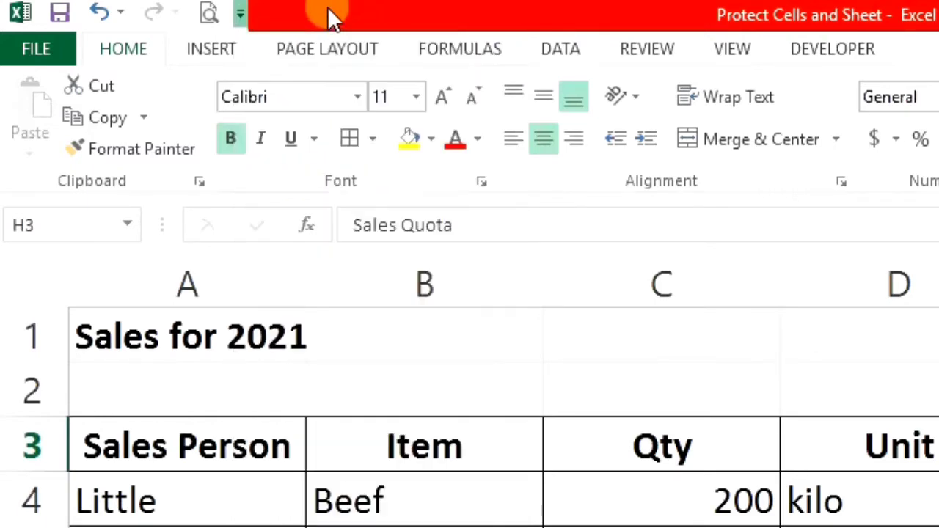
left_click(209, 14)
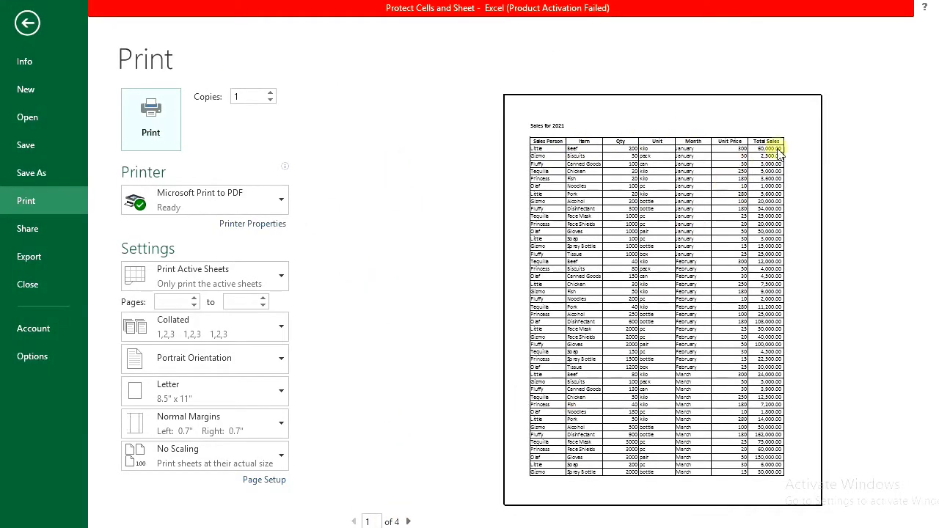
left_click(408, 521)
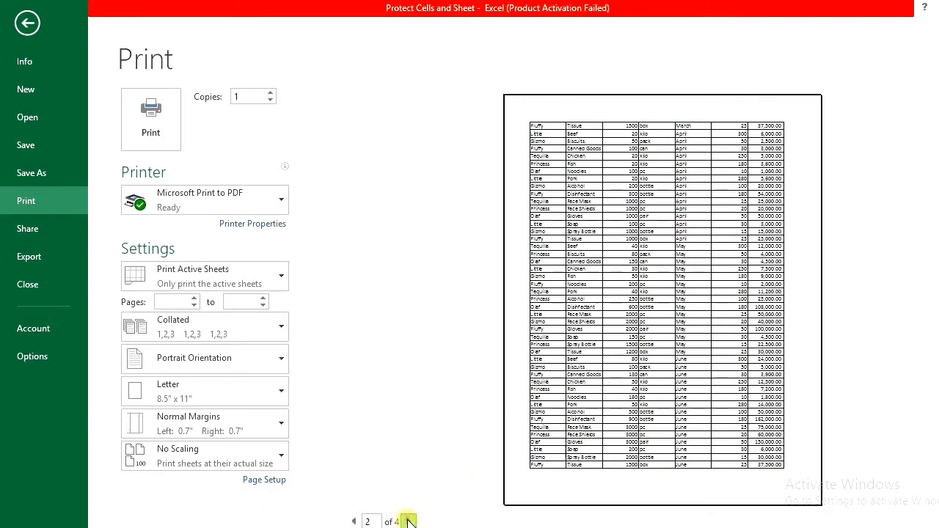
left_click(409, 521)
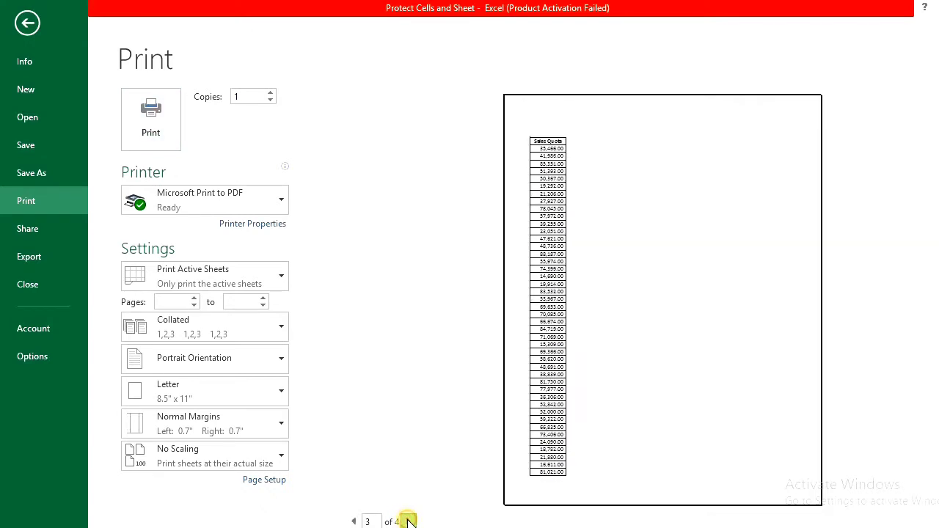
left_click(355, 521)
left_click(28, 24)
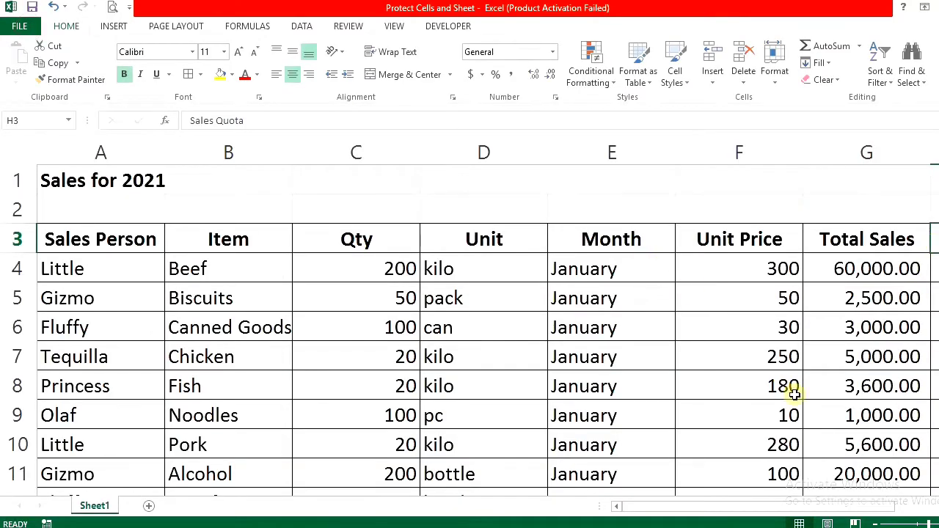
left_click_drag(656, 509, 590, 516)
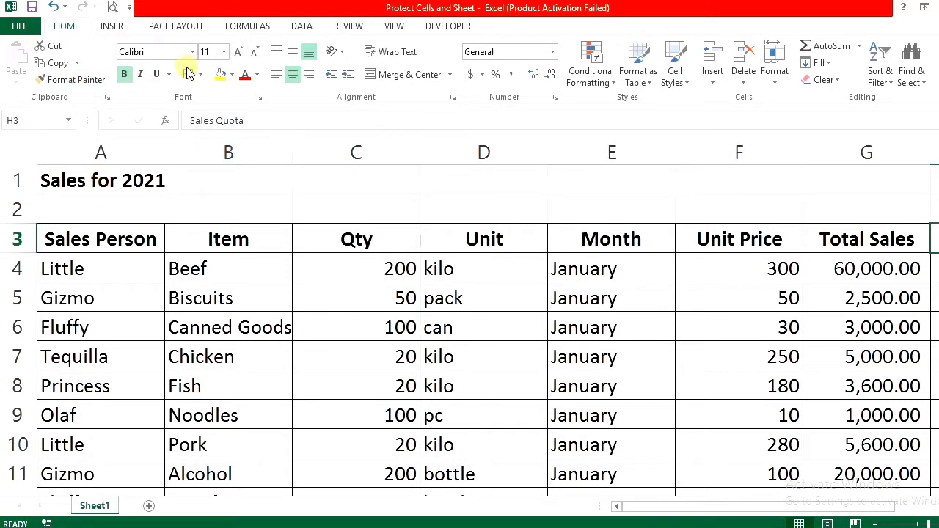
Step: In print settings, try landscape orientation, then switch back to portrait
left_click(20, 27)
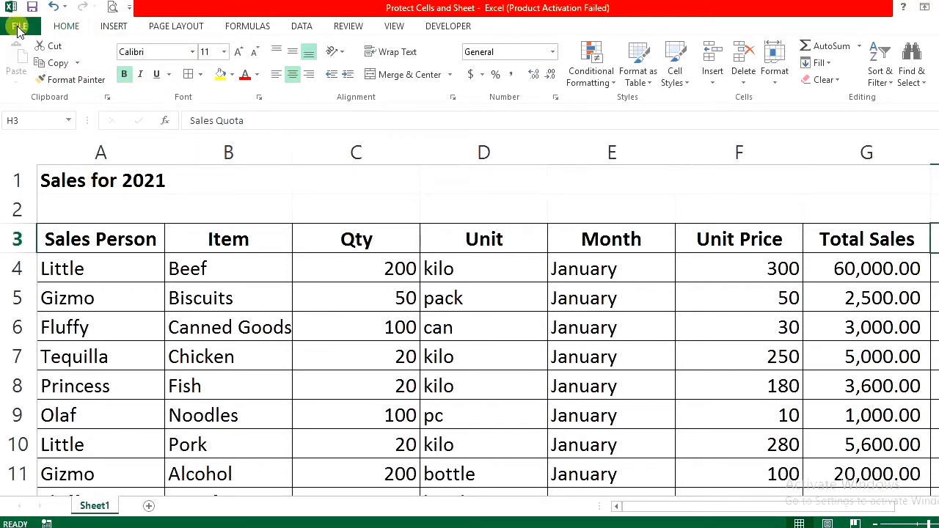
left_click(44, 205)
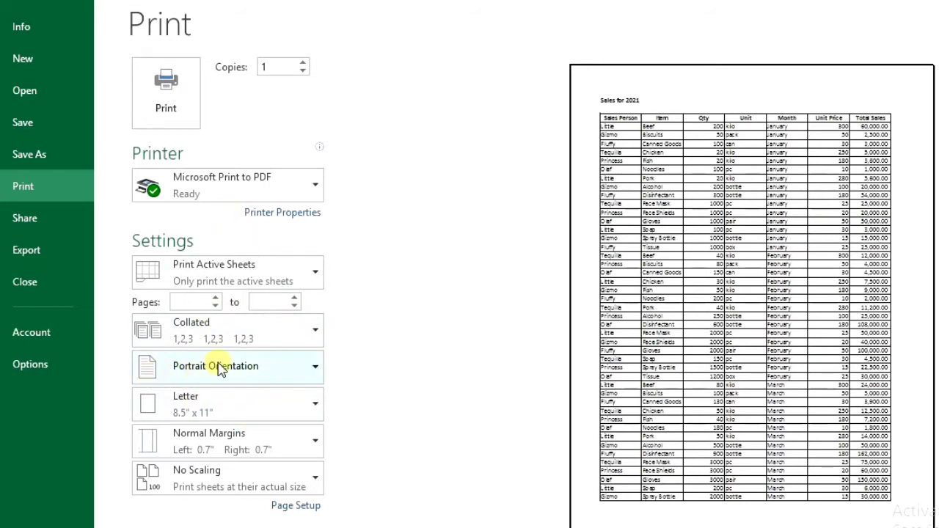
left_click(318, 377)
left_click(277, 449)
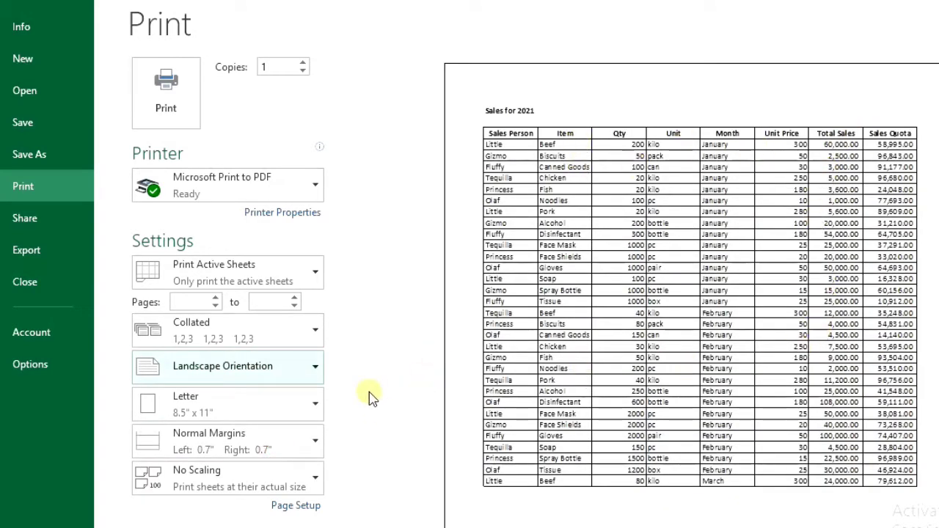
left_click(310, 375)
left_click(271, 402)
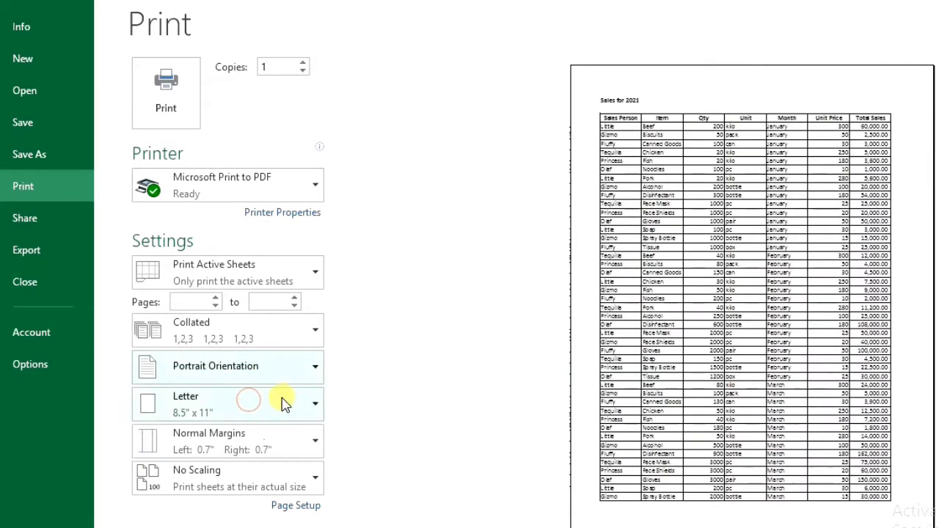
Step: Set the paper size to A4, keep Normal margins, and return to the worksheet
left_click(307, 413)
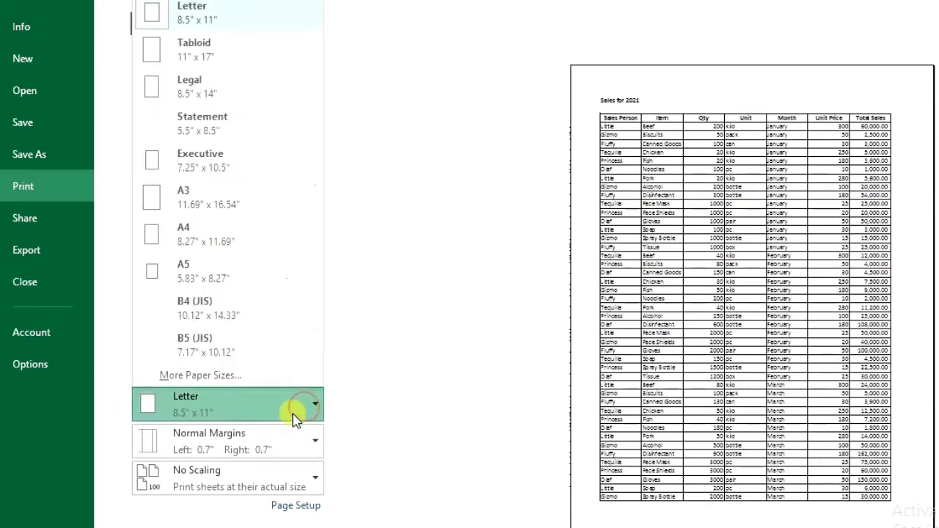
left_click(255, 237)
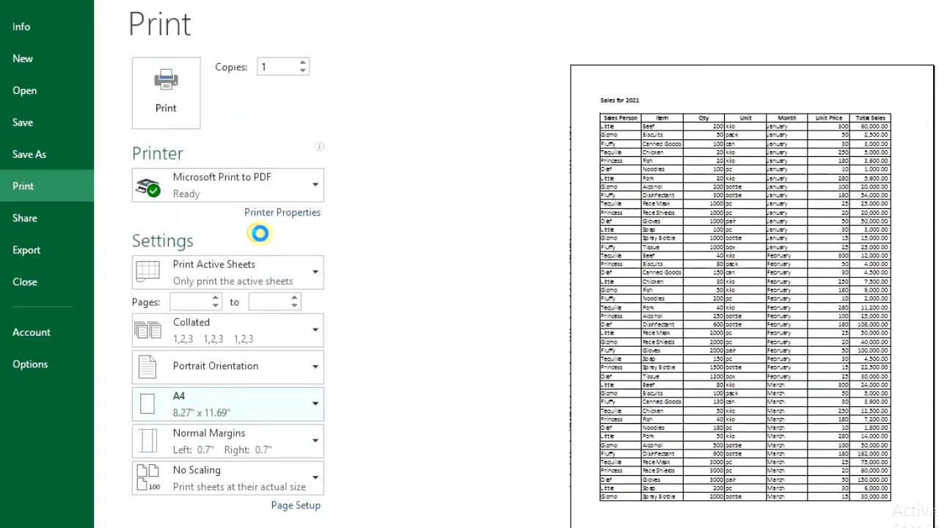
left_click(304, 413)
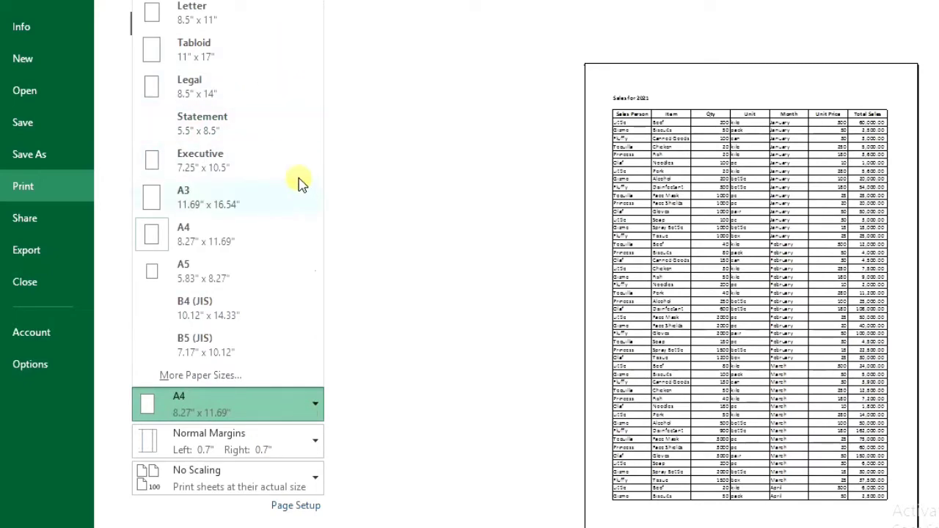
key("Escape")
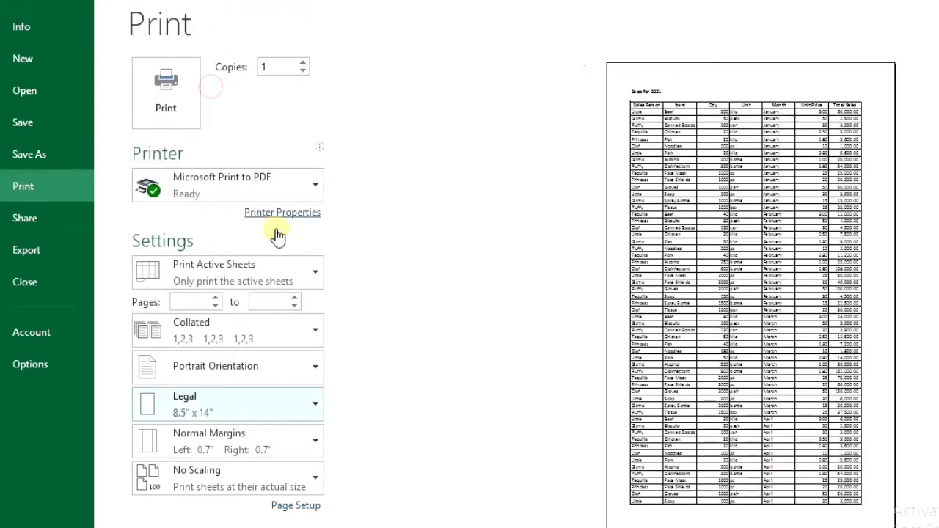
left_click(287, 406)
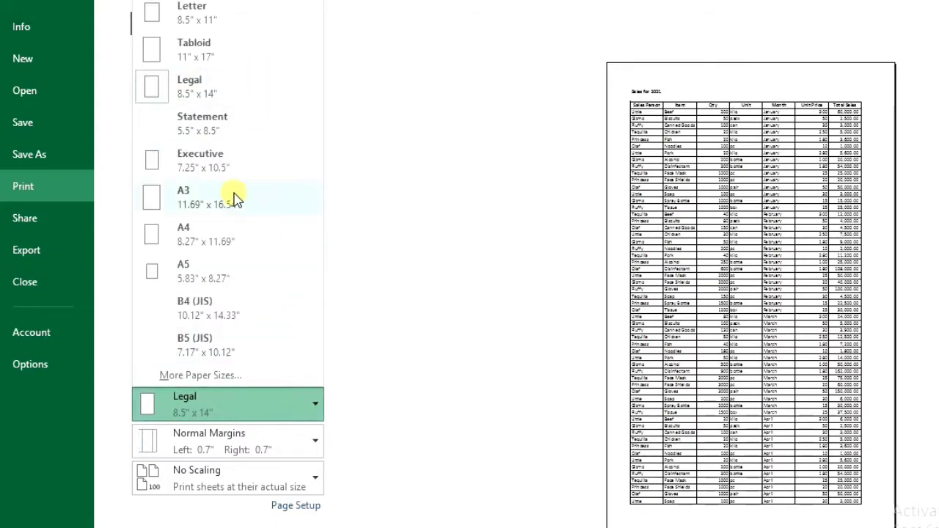
left_click(217, 239)
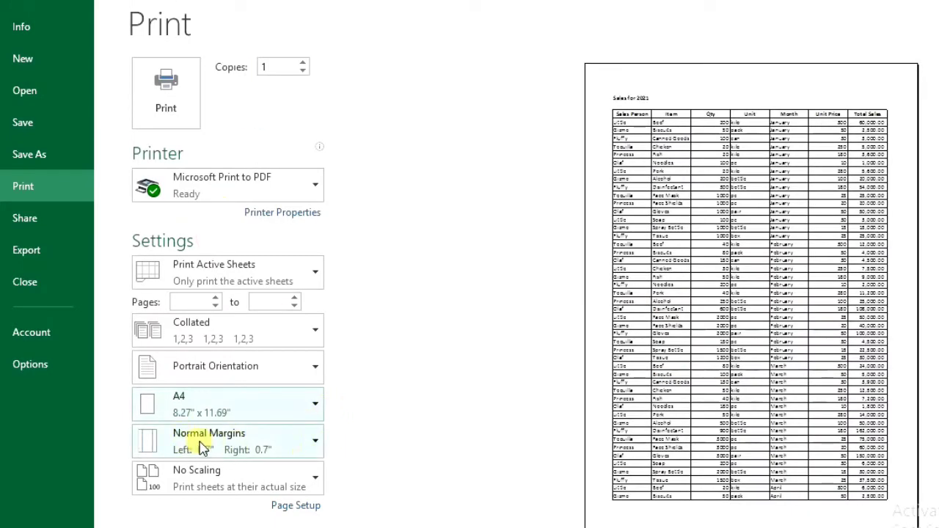
left_click(314, 444)
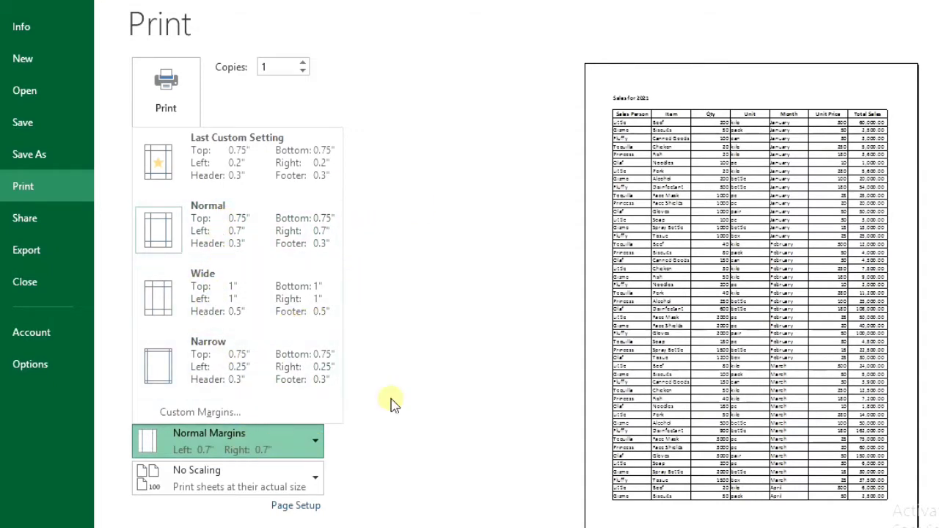
left_click(368, 394)
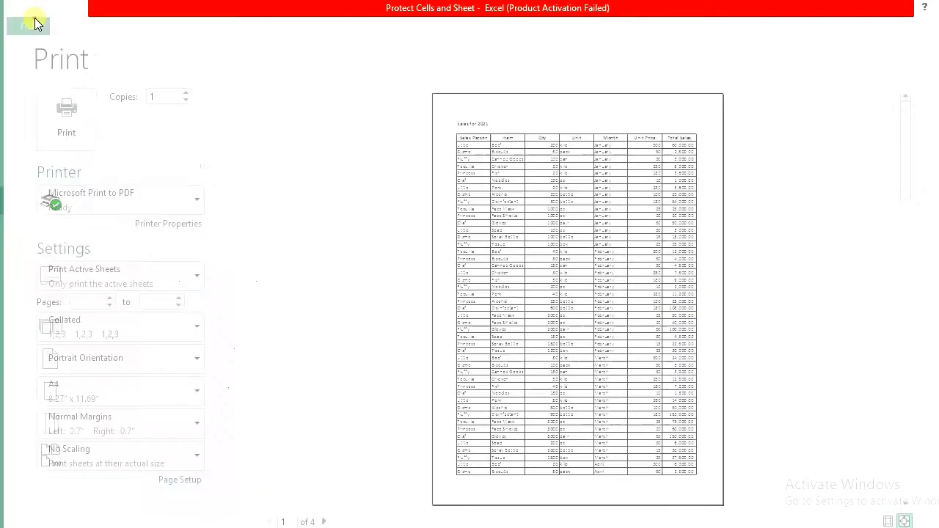
left_click(34, 20)
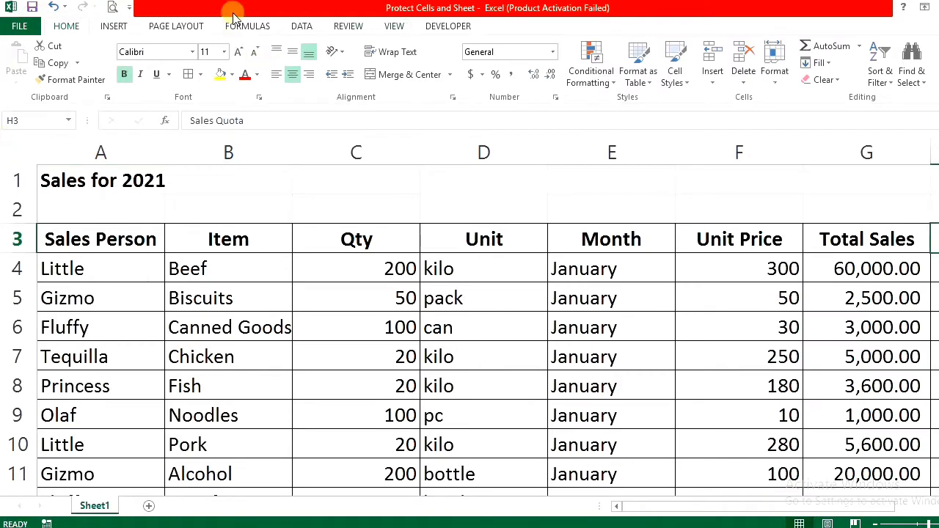
Step: Display the Page Layout ribbon's margins, orientation, size and print titles options
left_click(20, 27)
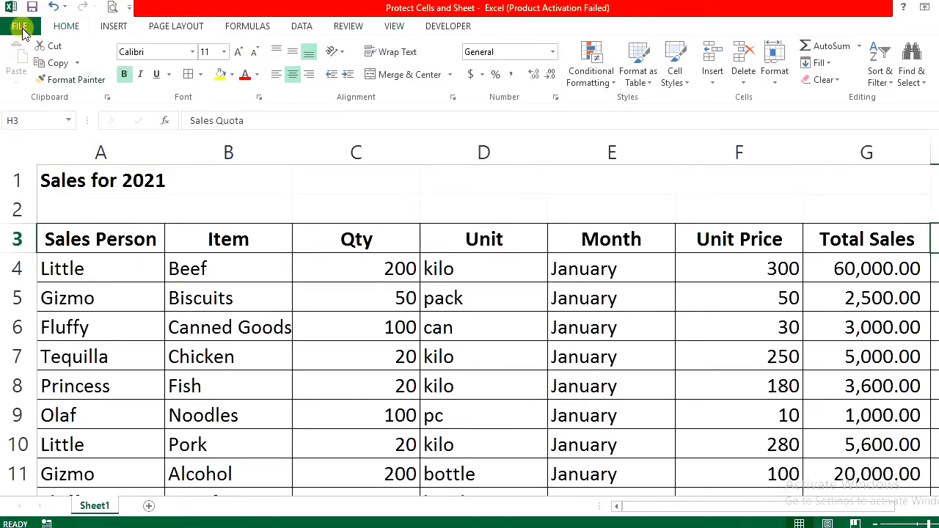
left_click(25, 25)
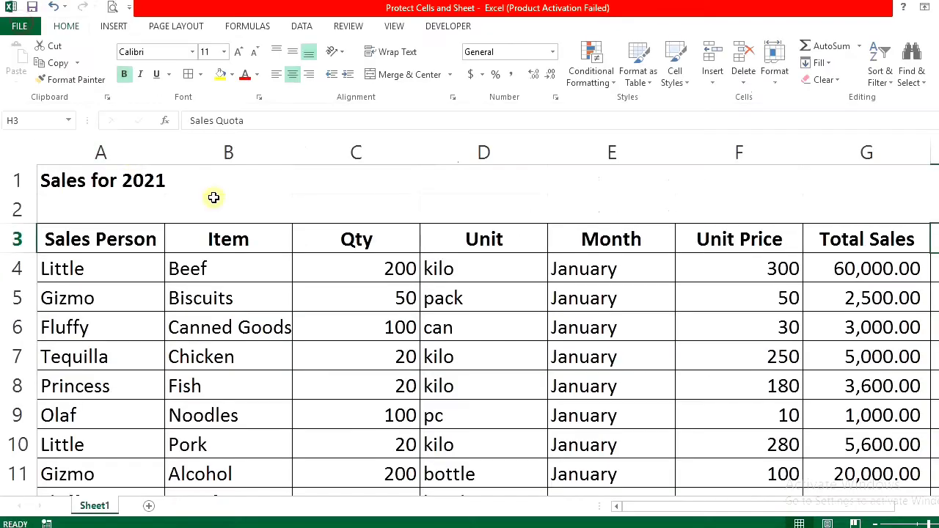
left_click(190, 28)
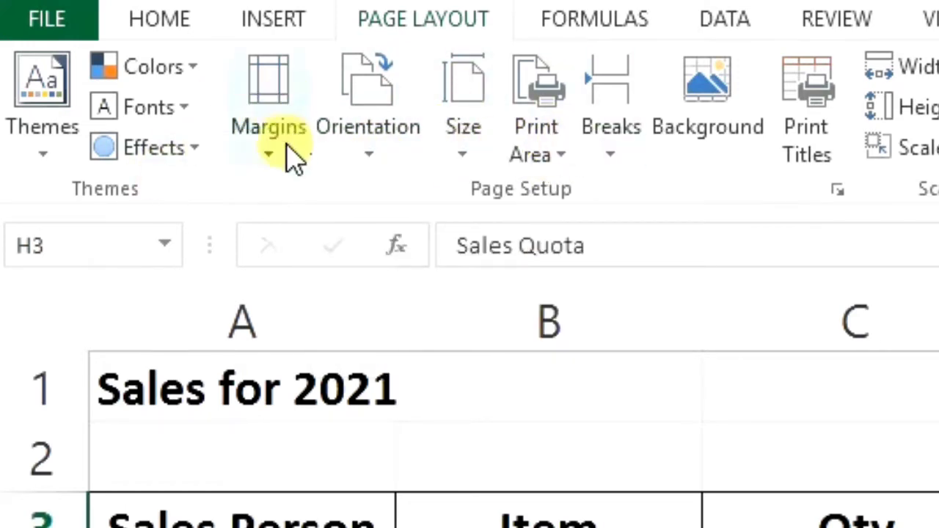
Step: Open Custom Margins and set the top and bottom margins to 0.25"
left_click(164, 117)
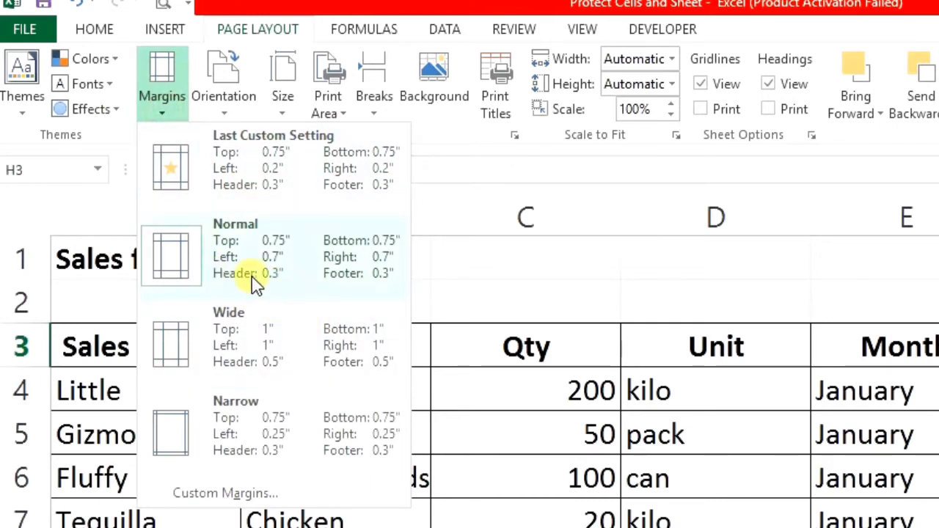
left_click(242, 493)
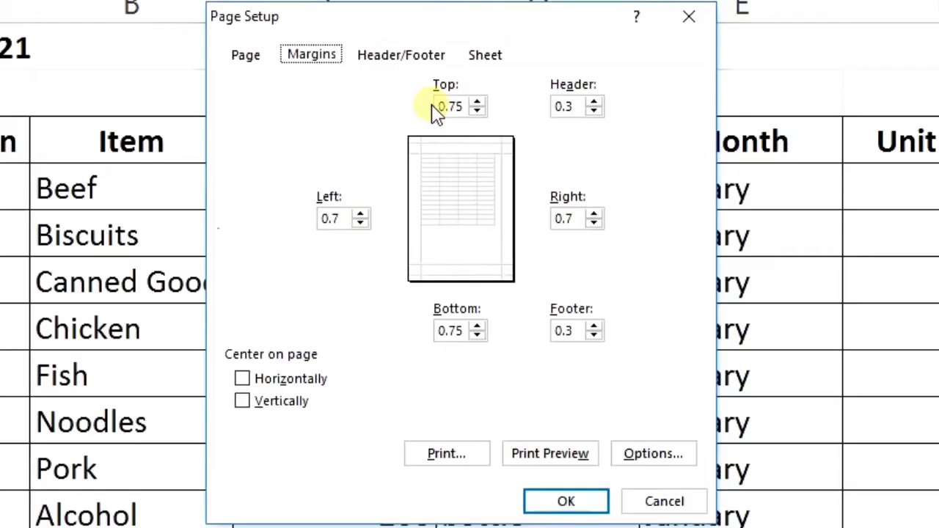
left_click(477, 112)
left_click(477, 112)
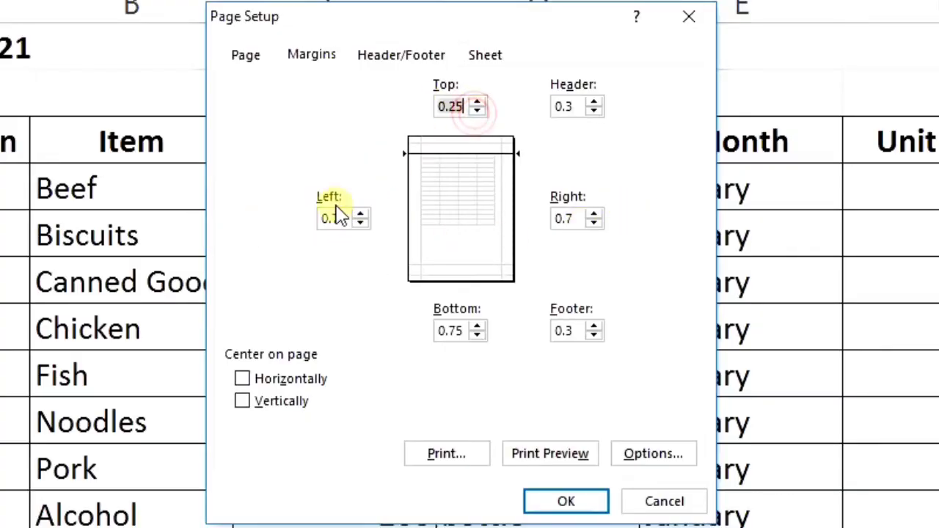
left_click(477, 335)
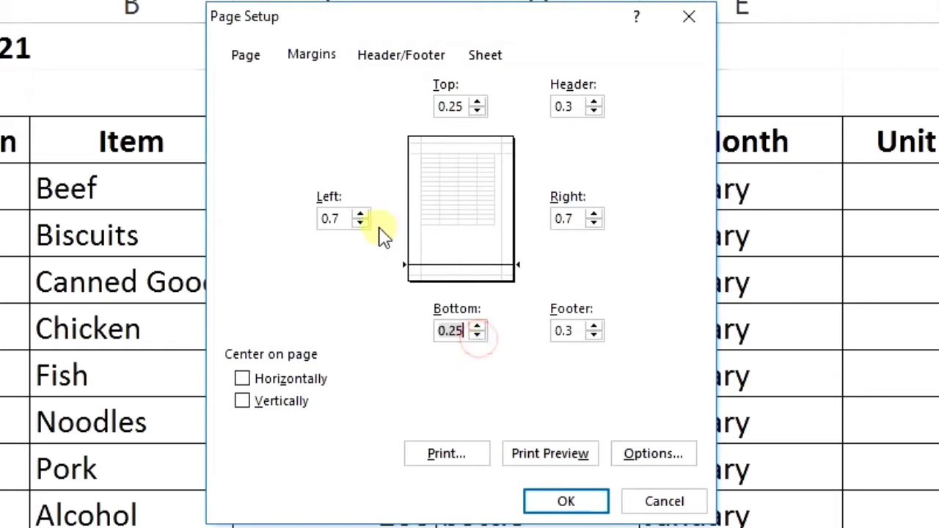
Step: Set the left and right margins to 0.2" and apply them
left_click(360, 215)
left_click(360, 224)
left_click(360, 224)
left_click(360, 223)
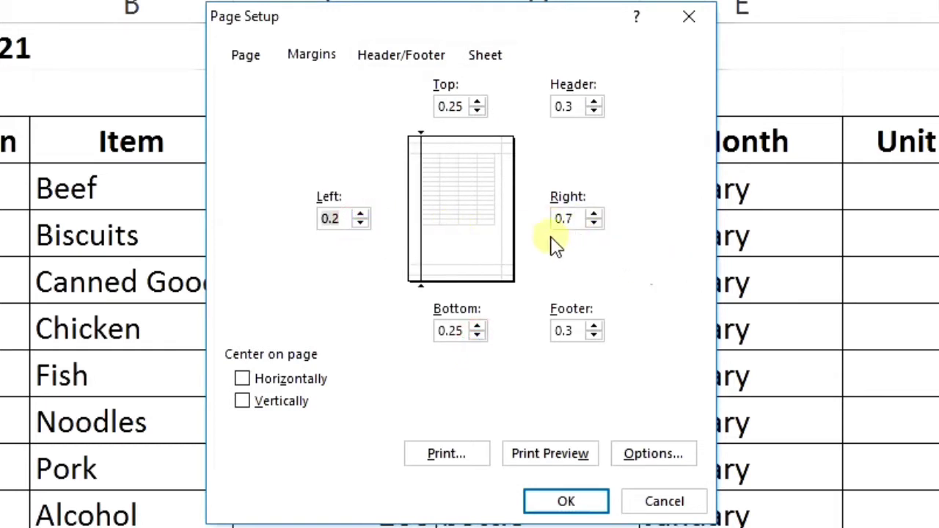
left_click(361, 213)
left_click(360, 223)
left_click(593, 223)
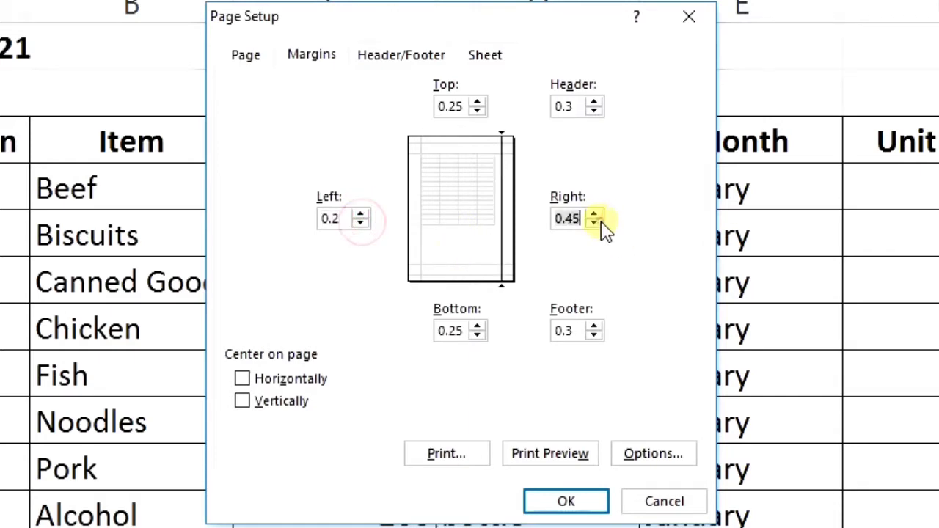
left_click(594, 223)
left_click(499, 466)
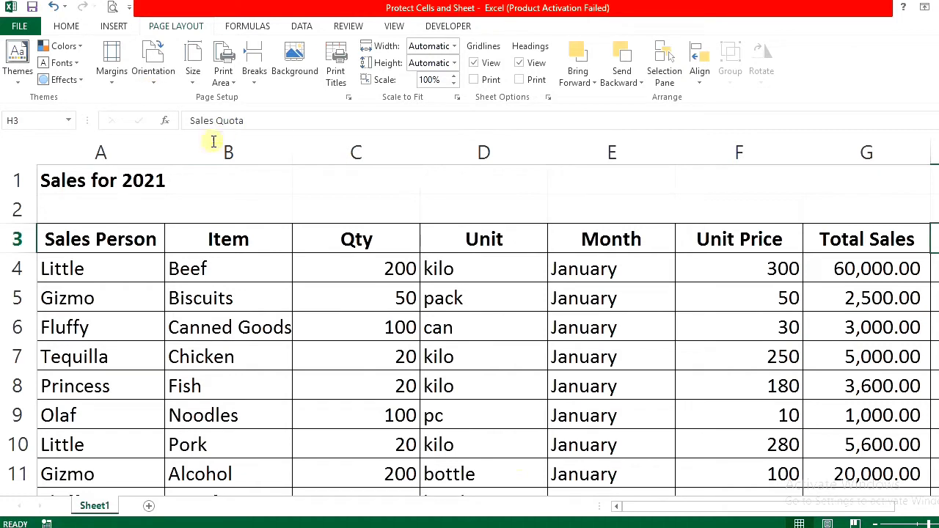
Step: Set landscape orientation and Normal margins, checking the print preview after each
left_click(153, 76)
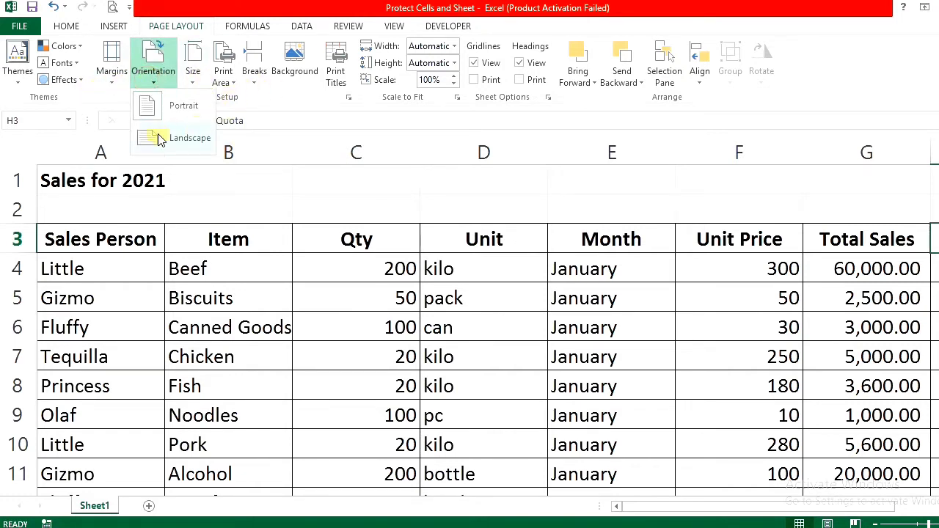
left_click(208, 147)
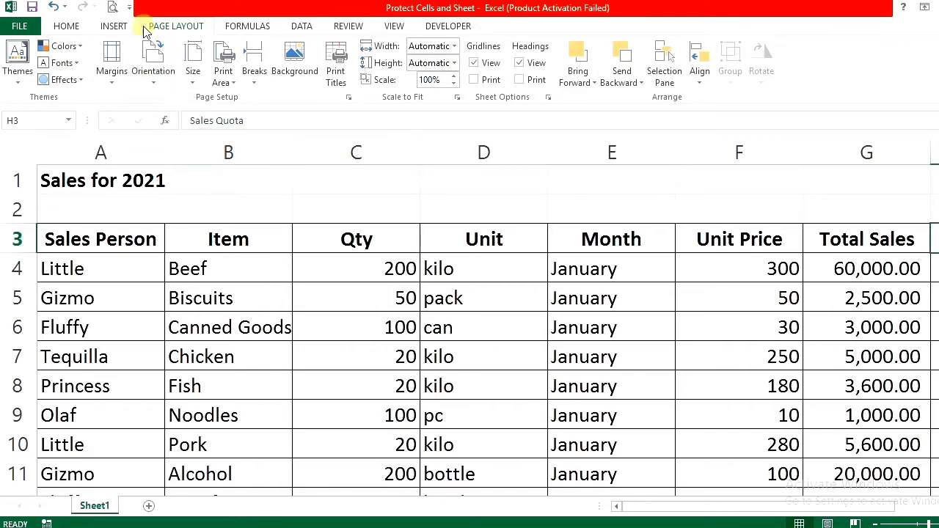
left_click(114, 9)
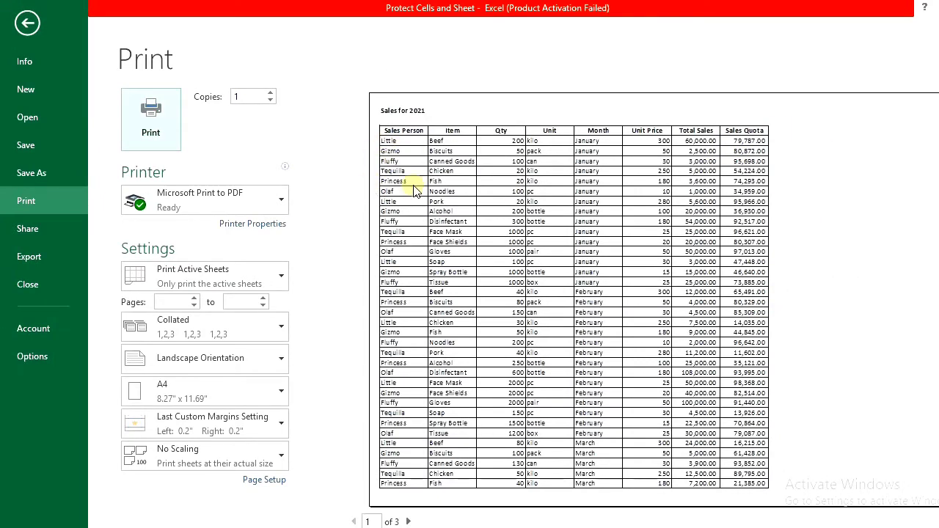
left_click(27, 24)
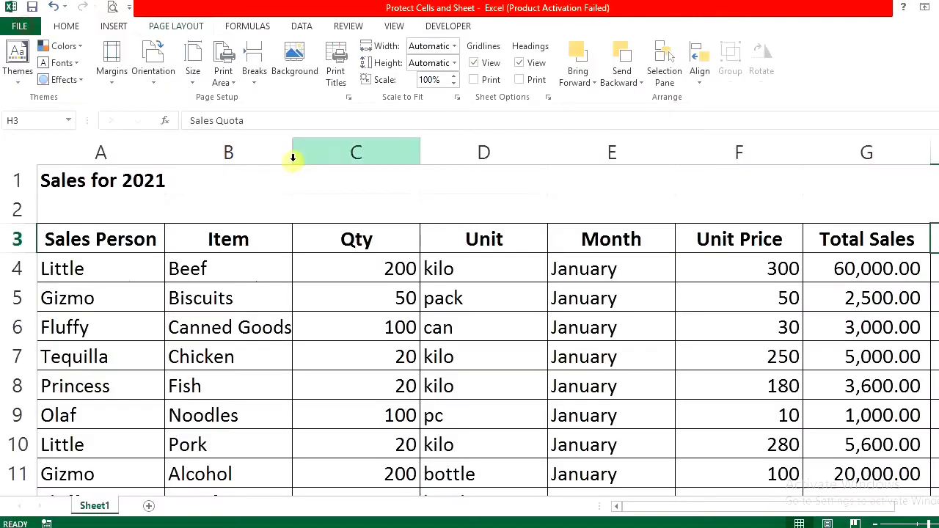
left_click(112, 71)
left_click(169, 179)
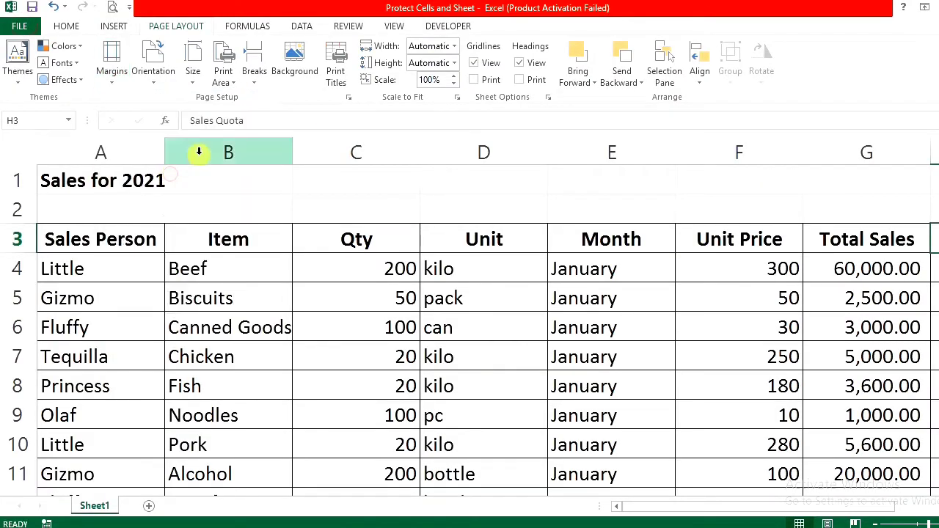
left_click(111, 8)
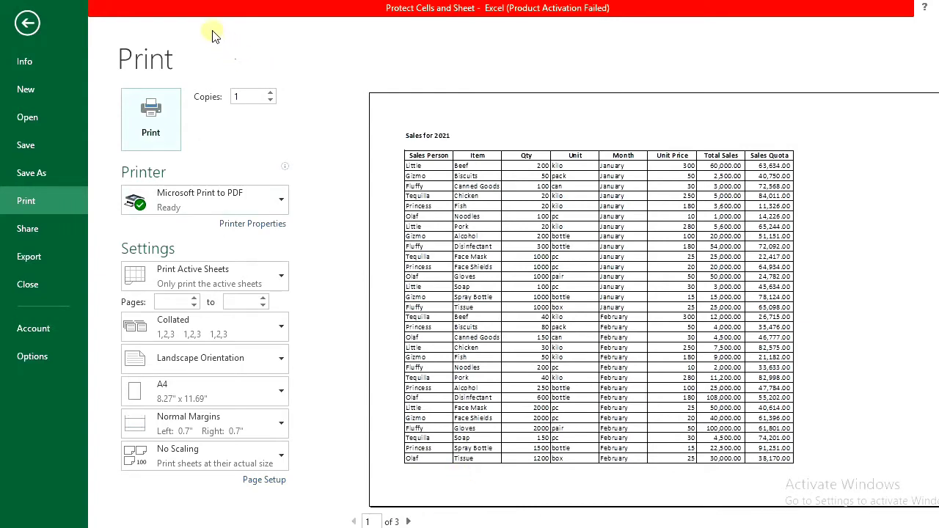
left_click(27, 23)
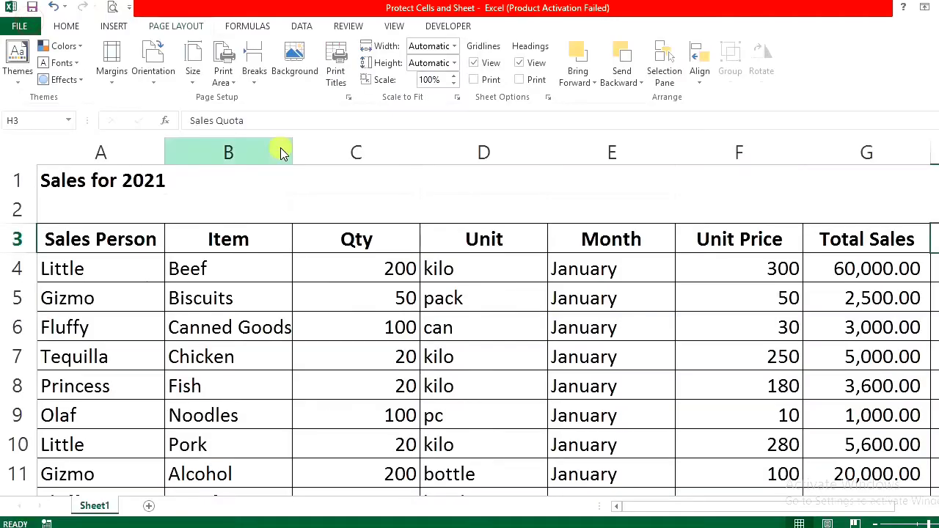
Step: Set the paper size to A4, leaving the print area options unchanged
left_click(155, 85)
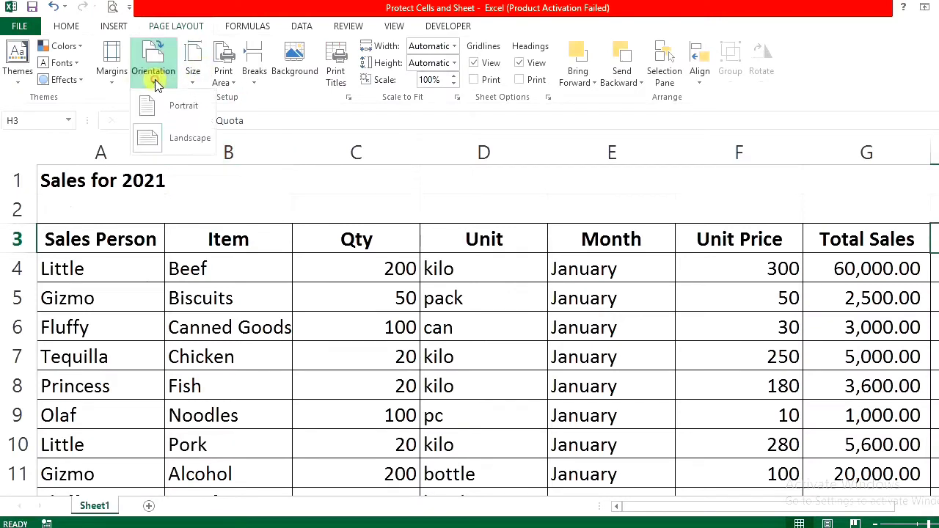
left_click(193, 74)
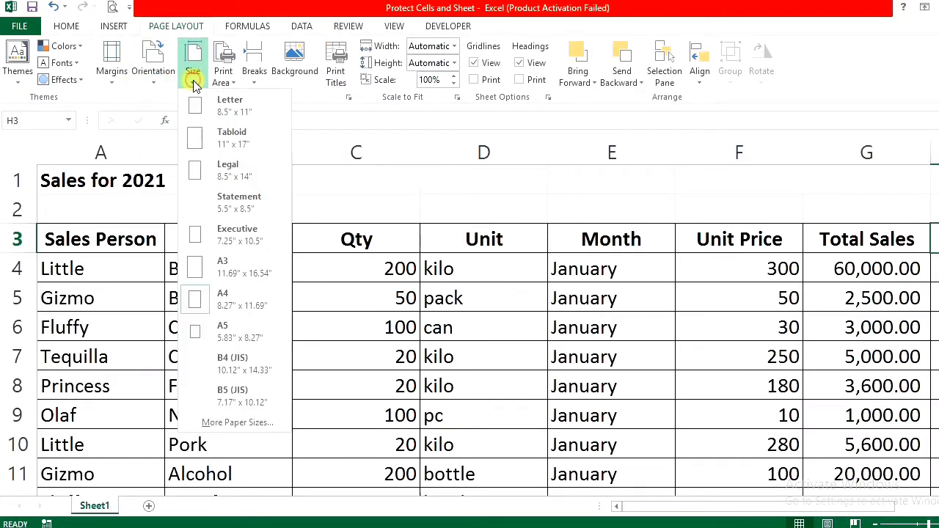
left_click(198, 307)
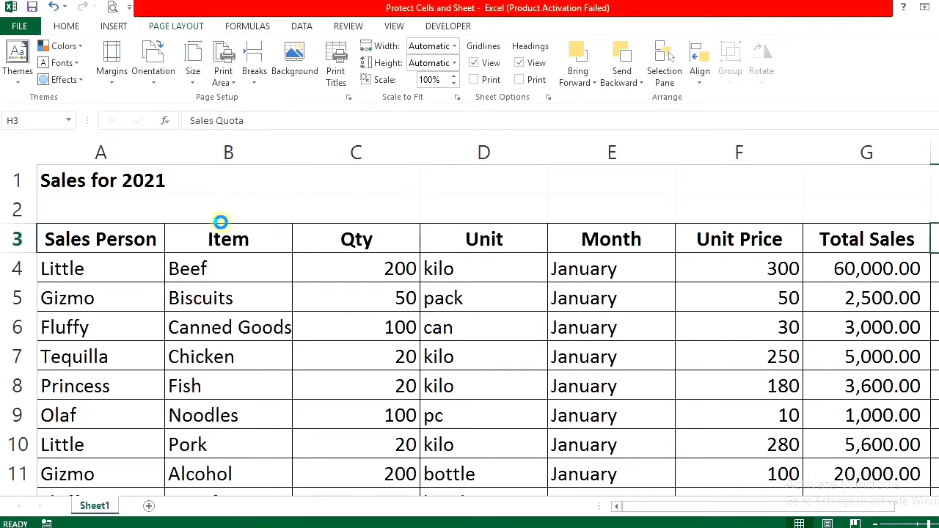
left_click(236, 86)
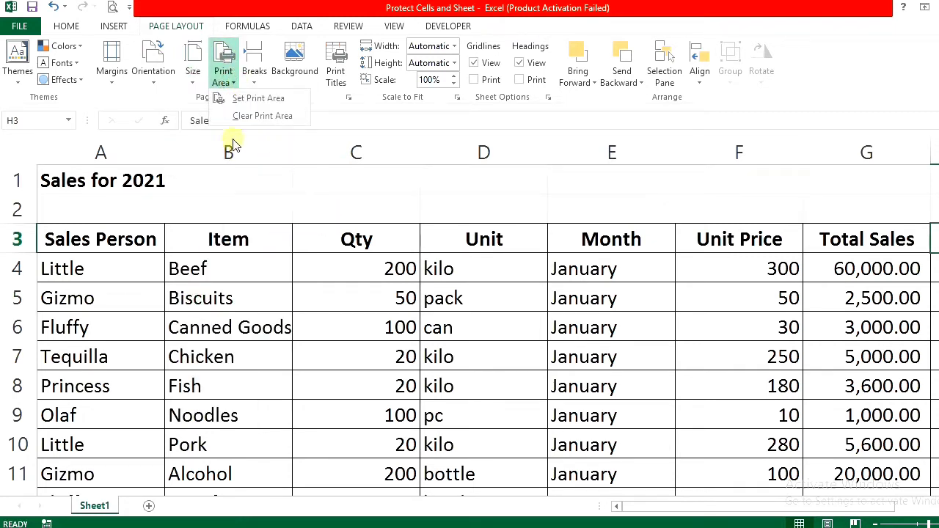
left_click(253, 217)
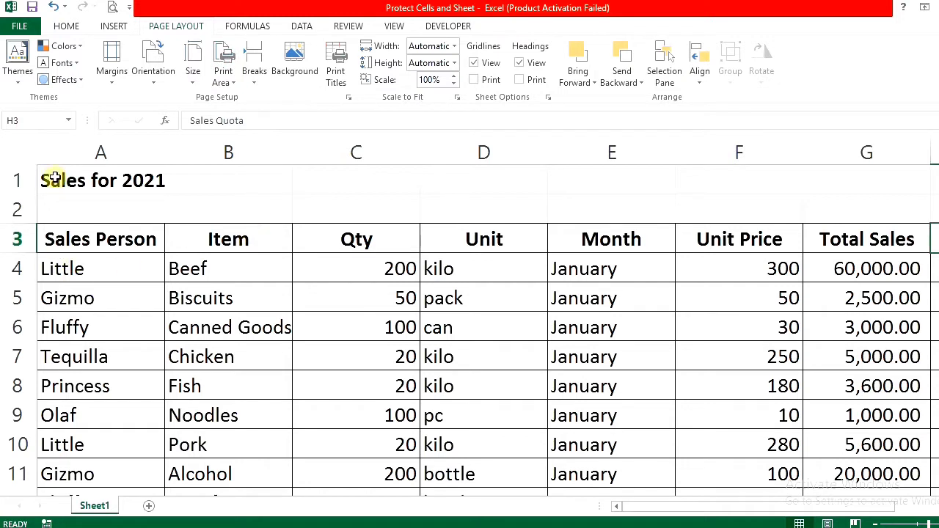
Step: Select the sales table from A1 and set it as the print area
mouse_move(55, 178)
left_mouse_down()
mouse_move(133, 214)
mouse_move(134, 180)
mouse_move(176, 204)
mouse_move(134, 179)
left_mouse_up()
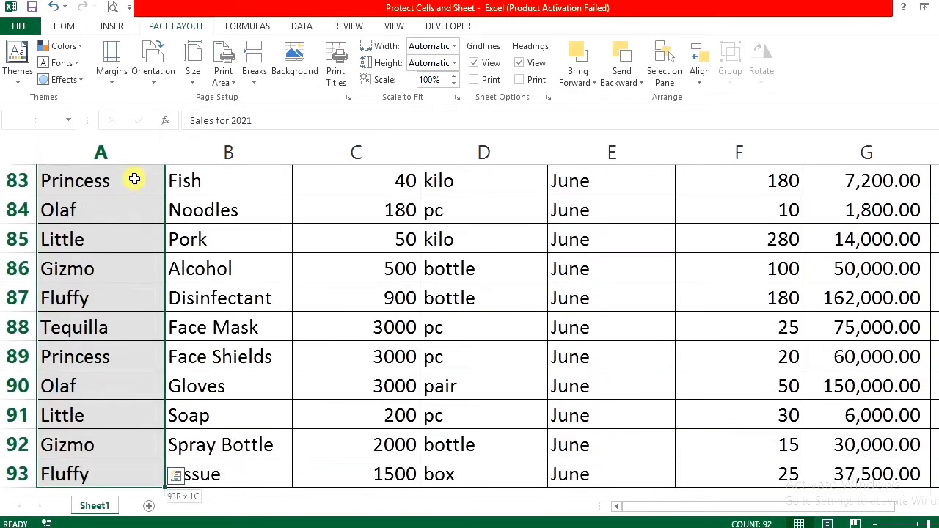
key("ctrl+shift+Right")
left_click(231, 82)
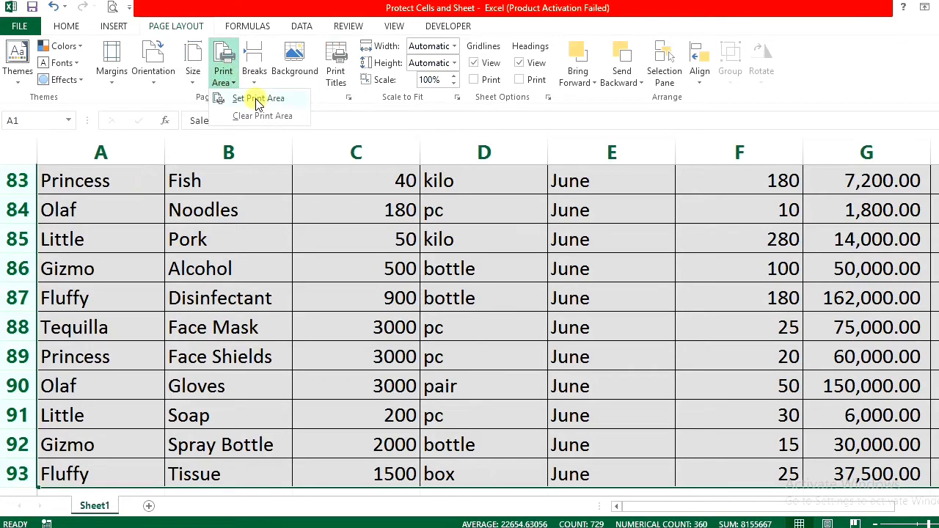
left_click(258, 101)
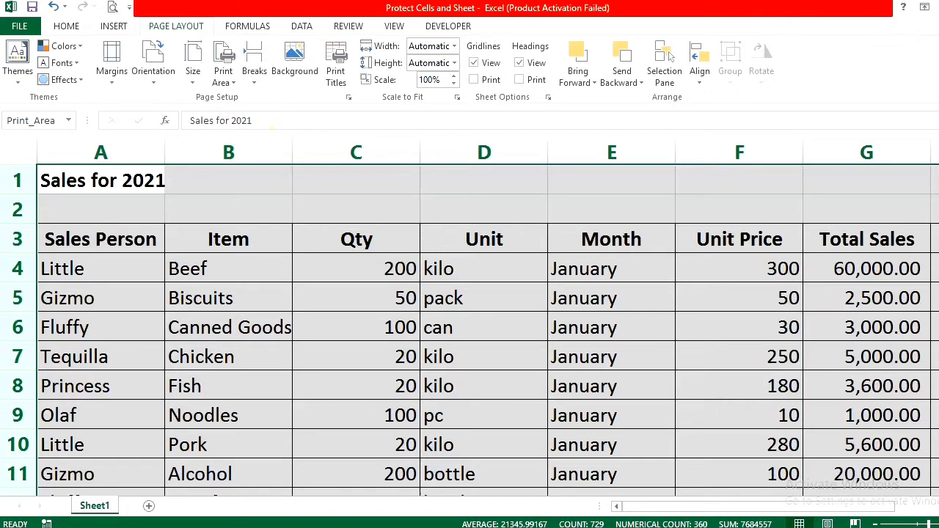
scroll(807, 415, "down", 1)
scroll(807, 415, "down", 20)
scroll(807, 415, "down", 3)
scroll(807, 415, "down", 1)
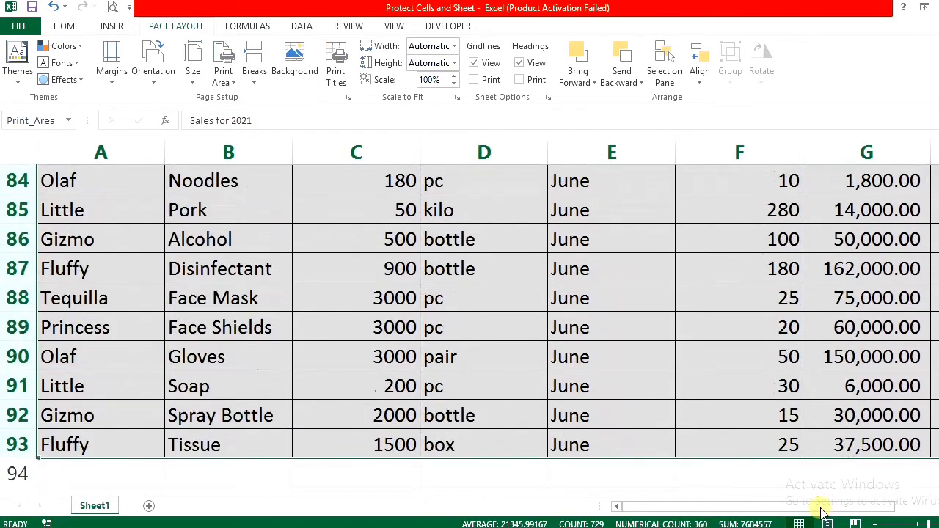
left_click_drag(710, 508, 723, 508)
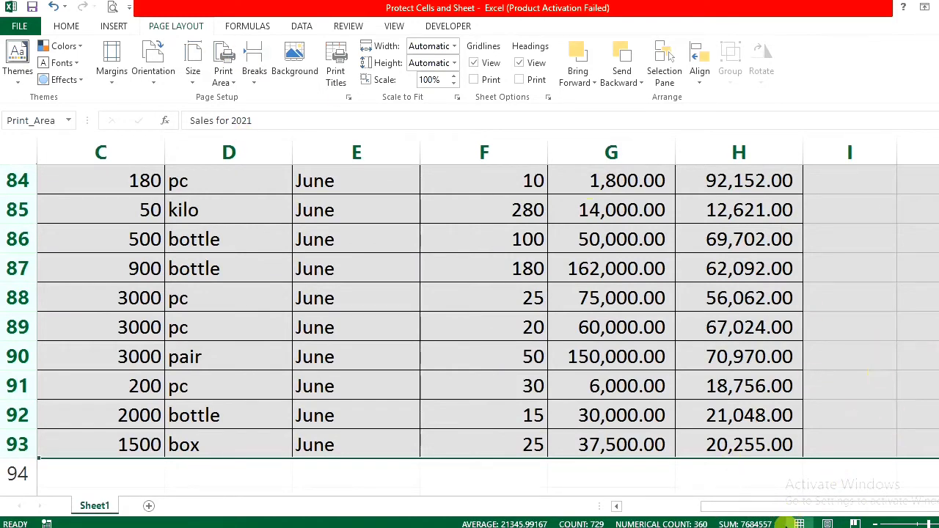
mouse_move(792, 507)
left_mouse_down()
mouse_move(854, 509)
mouse_move(536, 504)
left_mouse_up()
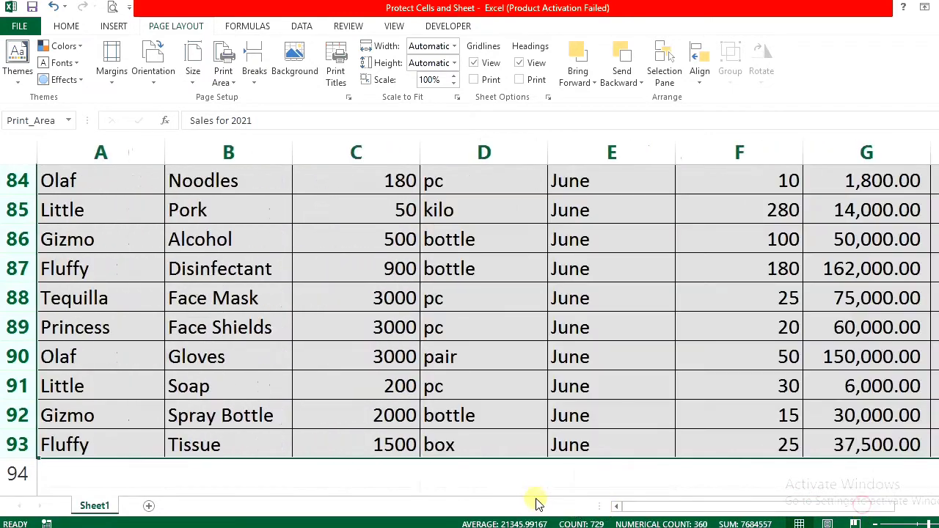
Step: Review the three landscape preview pages, then return to the worksheet
left_click(113, 7)
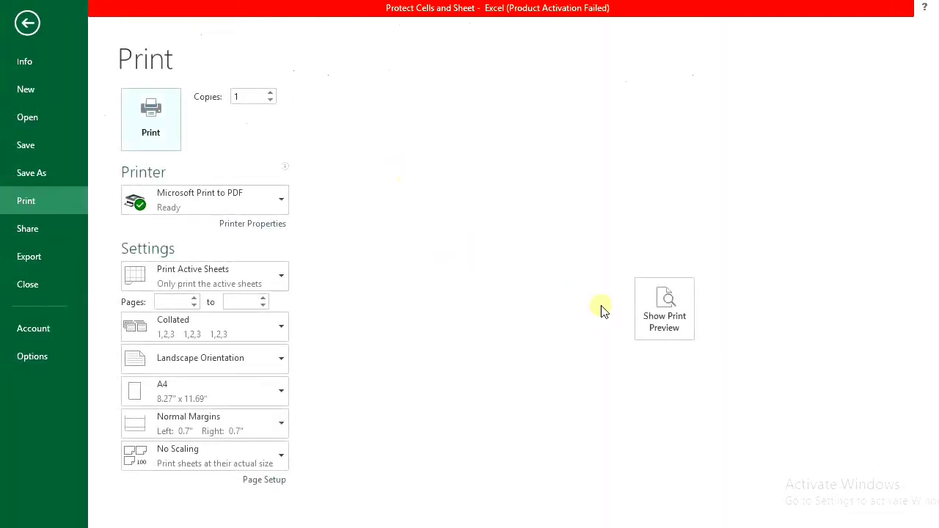
left_click(663, 304)
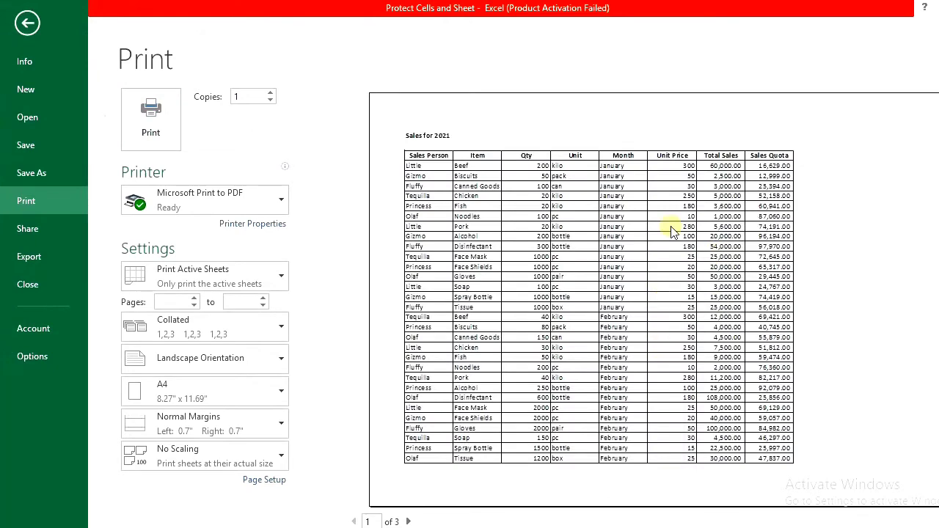
left_click(411, 521)
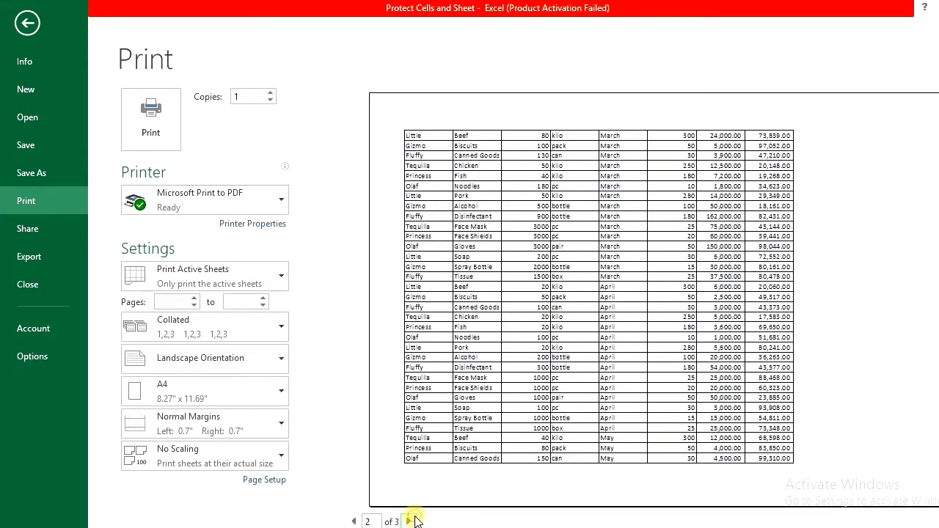
left_click(411, 521)
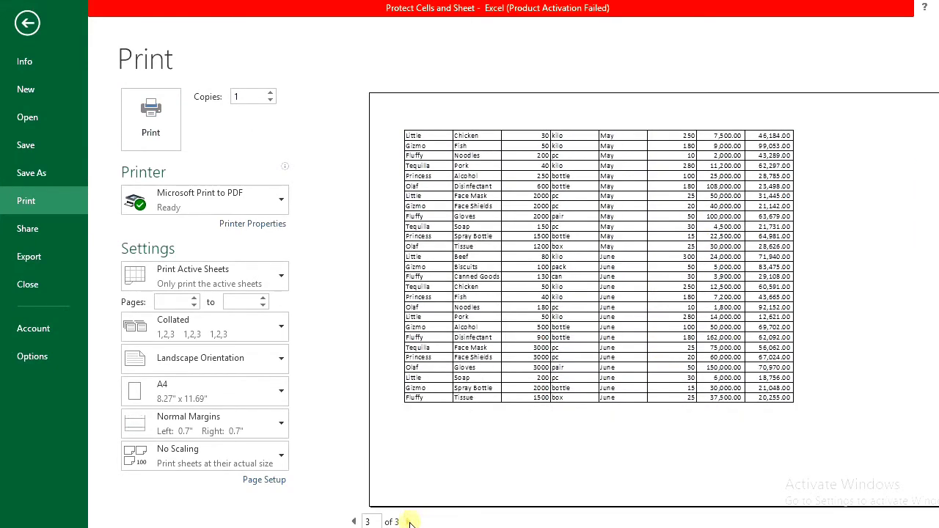
left_click(22, 22)
left_click_drag(132, 443, 768, 431)
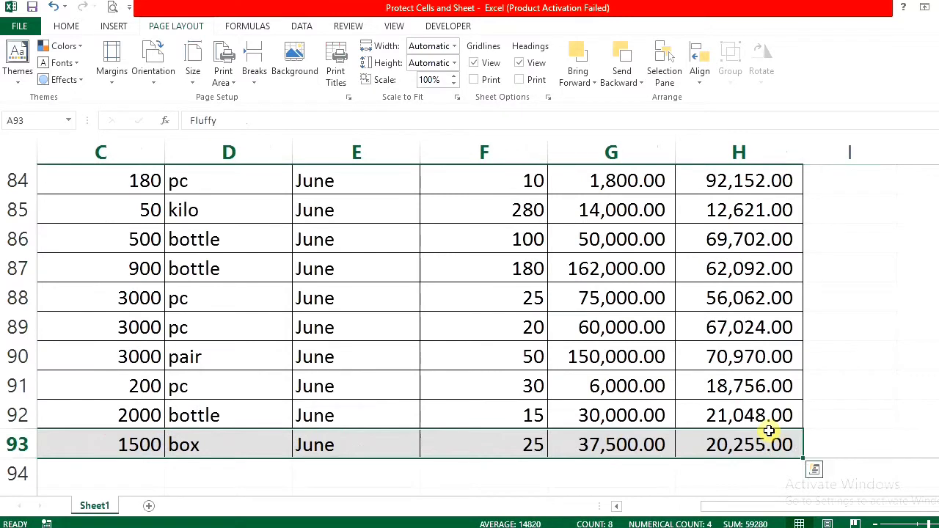
Step: Select the sales data up through the title rows and set it as the print area
key("ctrl+shift+Up")
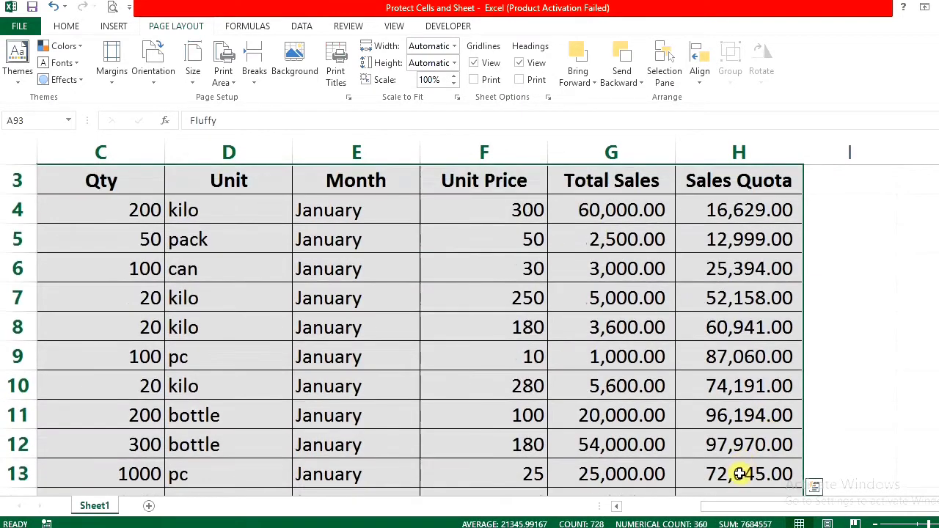
scroll(587, 430, "left", 2)
scroll(659, 391, "up", 1)
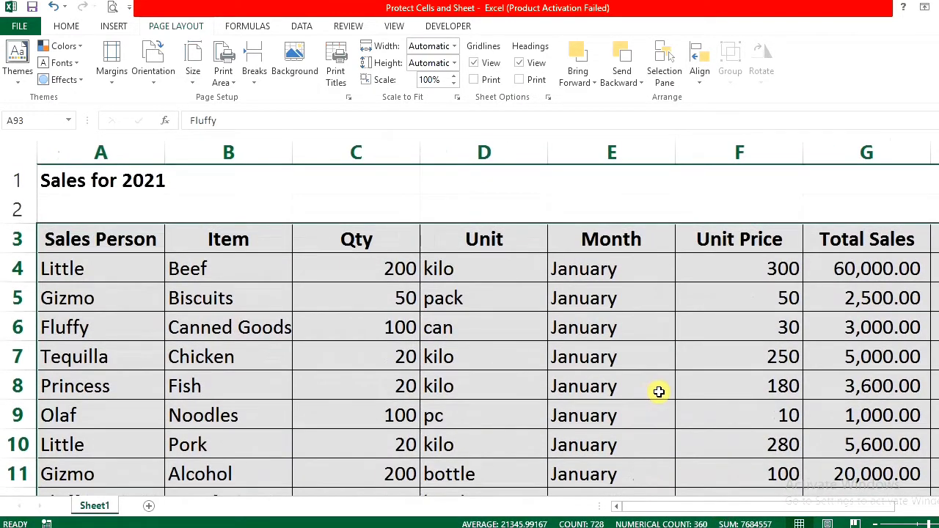
key("ctrl+shift+Up")
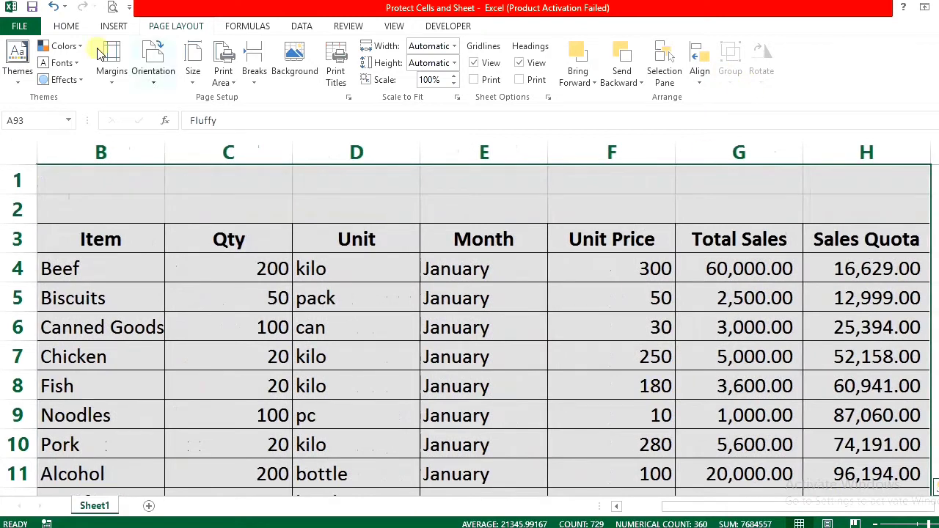
left_click(223, 70)
left_click(245, 115)
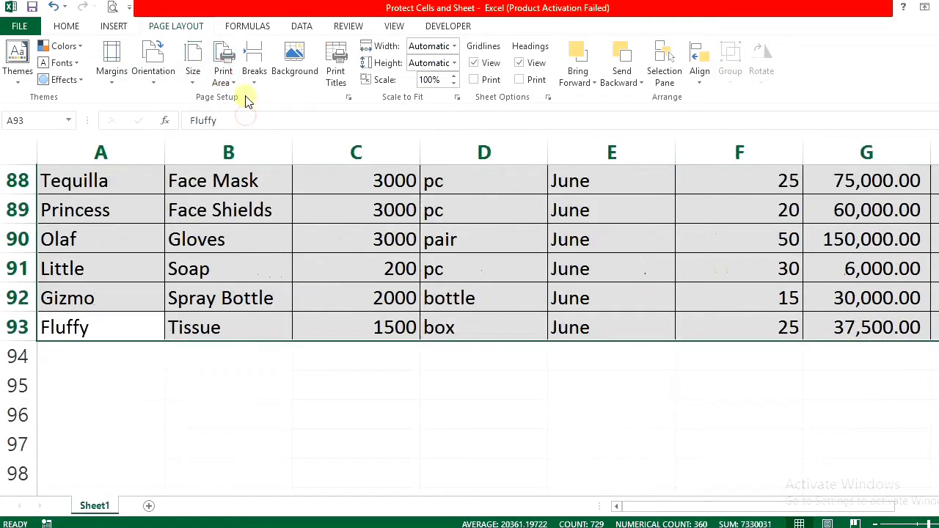
left_click(223, 73)
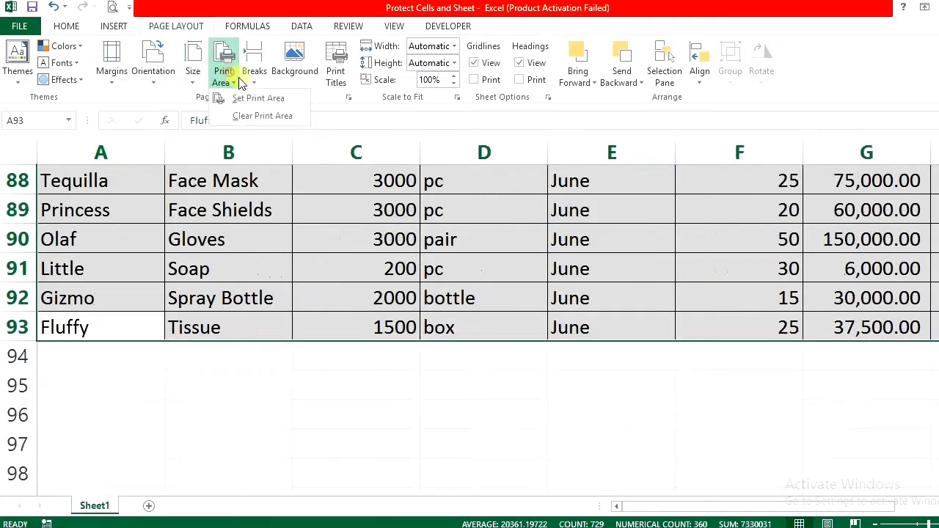
left_click(246, 101)
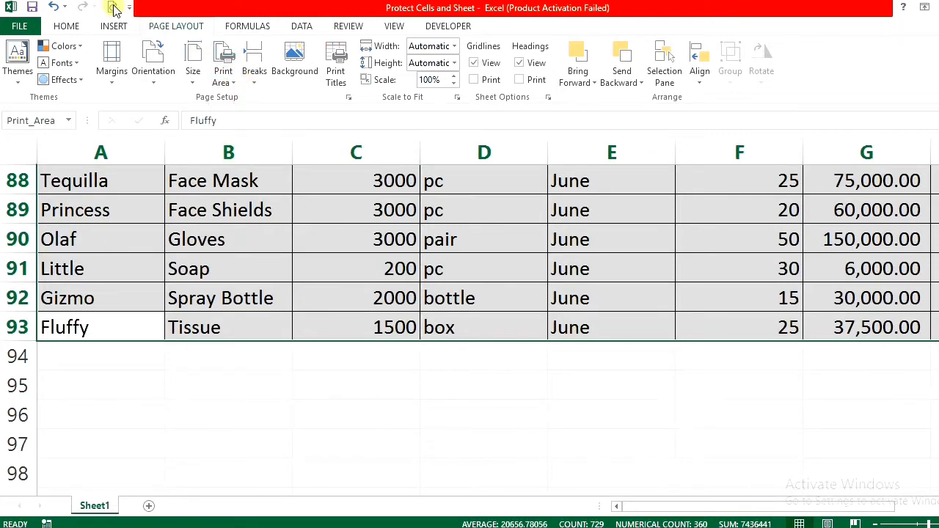
Step: Preview the printout, then switch the pages to portrait orientation
left_click(112, 8)
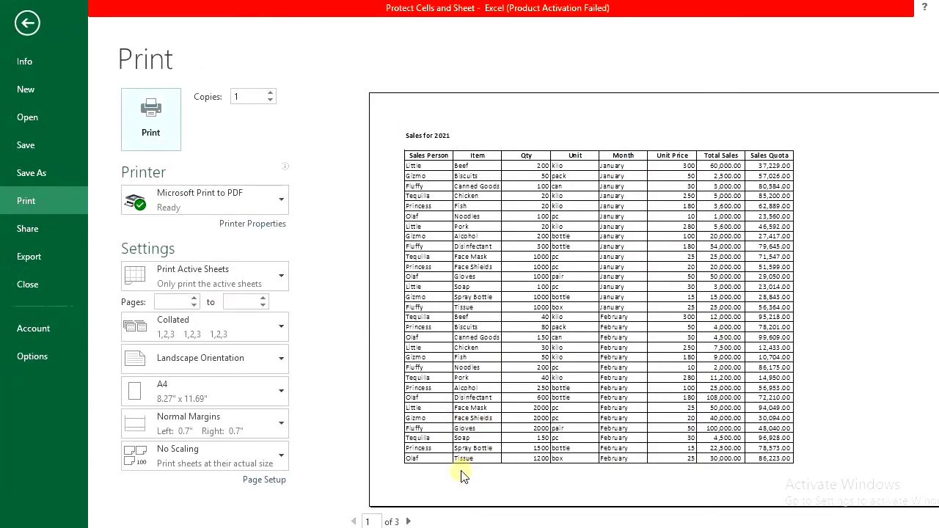
left_click(27, 26)
left_click(153, 73)
left_click(175, 111)
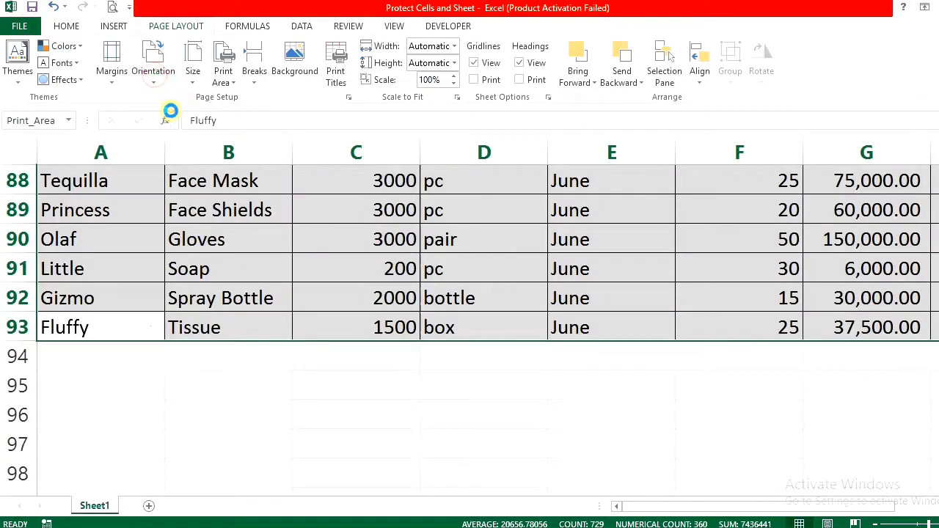
Step: Preview the portrait printout again, checking the second page
left_click(112, 9)
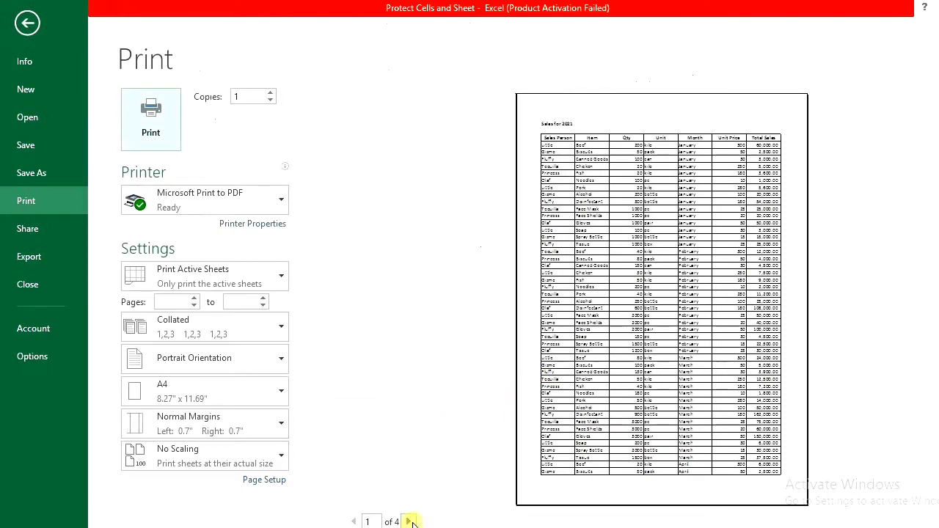
left_click(409, 521)
left_click(24, 32)
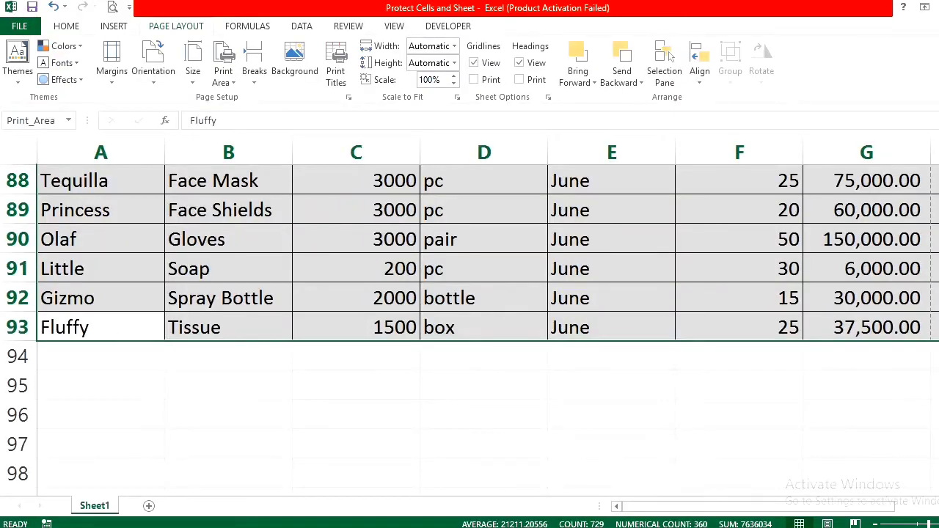
left_click_drag(936, 470, 936, 440)
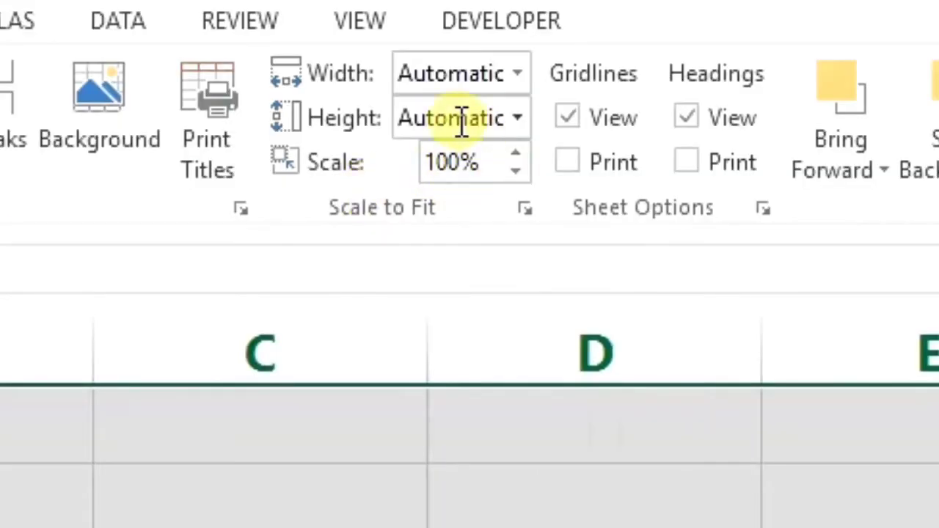
left_click(524, 211)
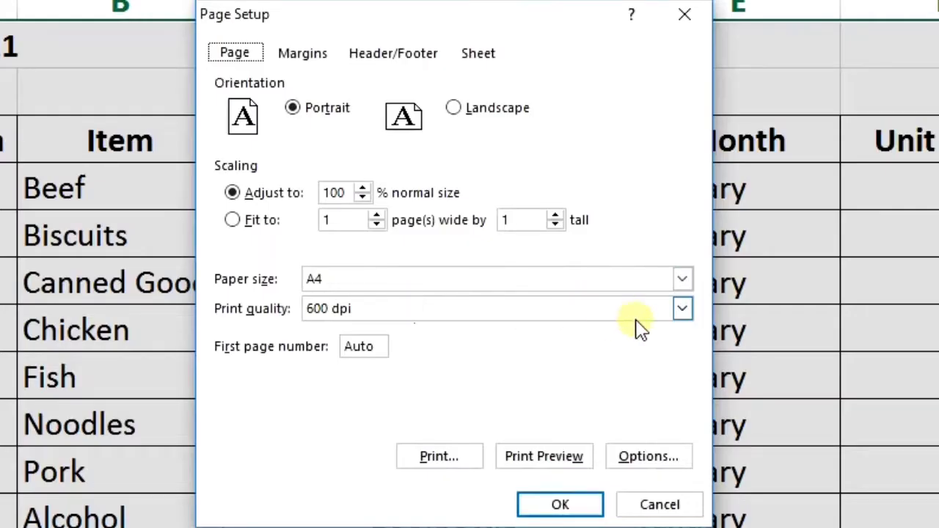
left_click(682, 311)
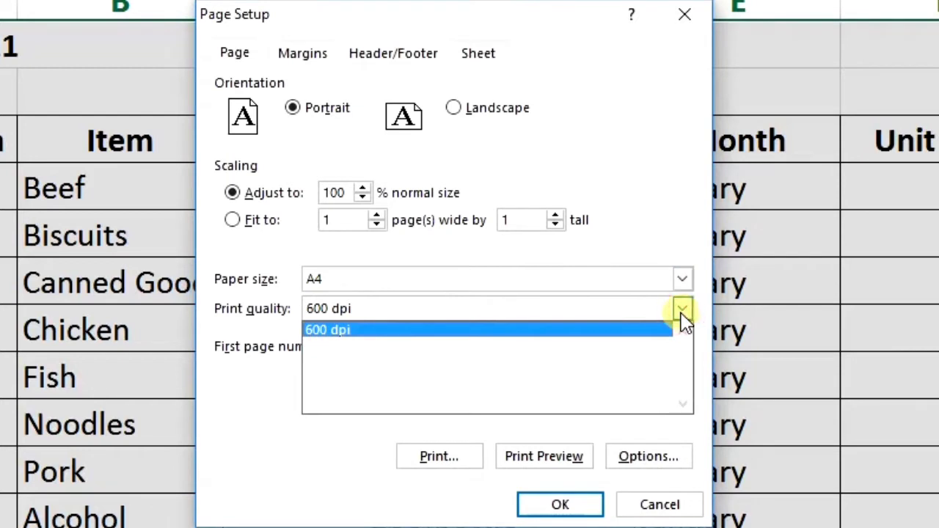
left_click(680, 311)
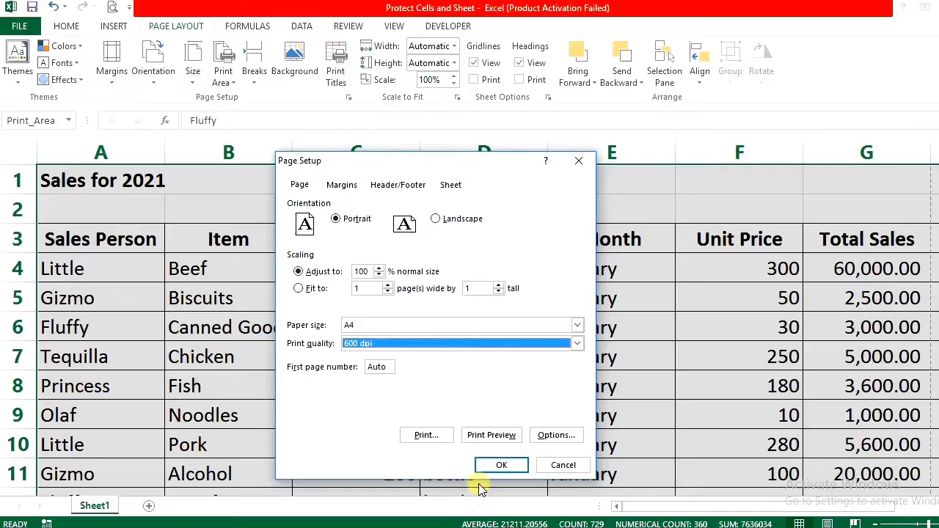
left_click(500, 465)
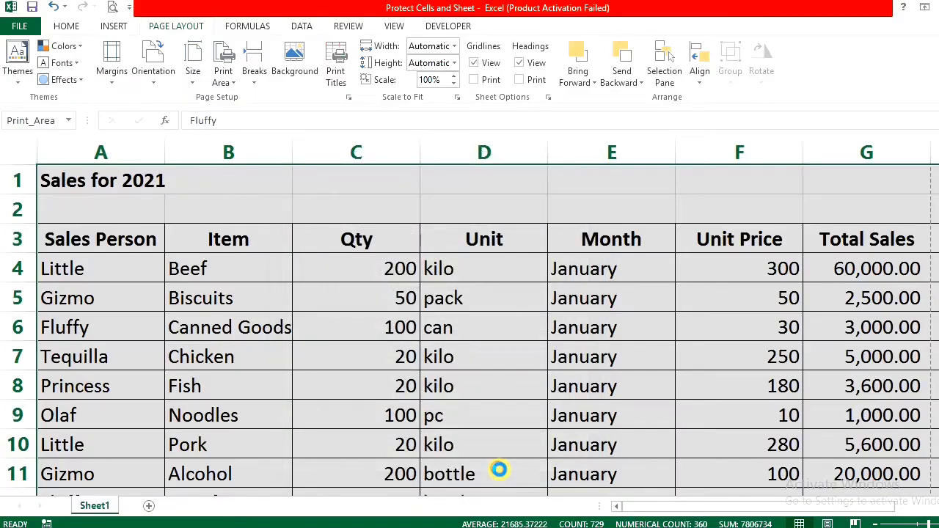
left_click(112, 8)
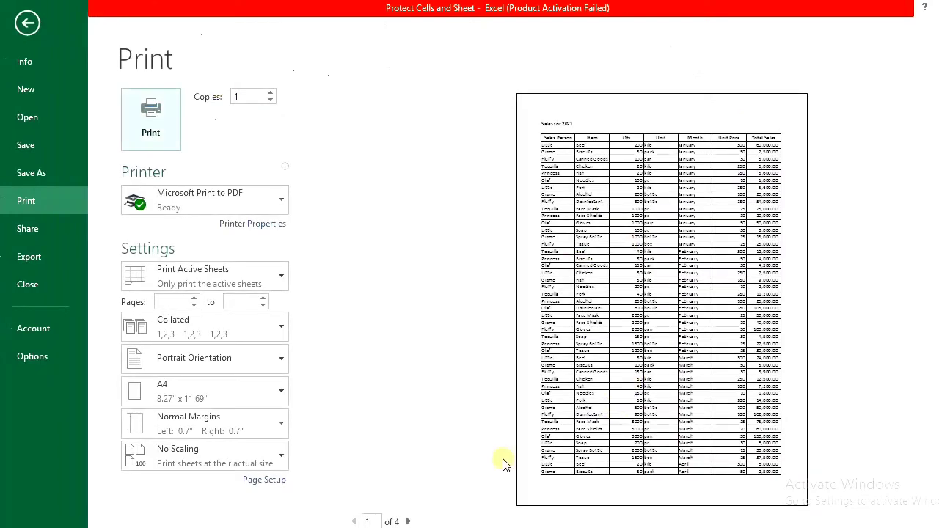
left_click(26, 22)
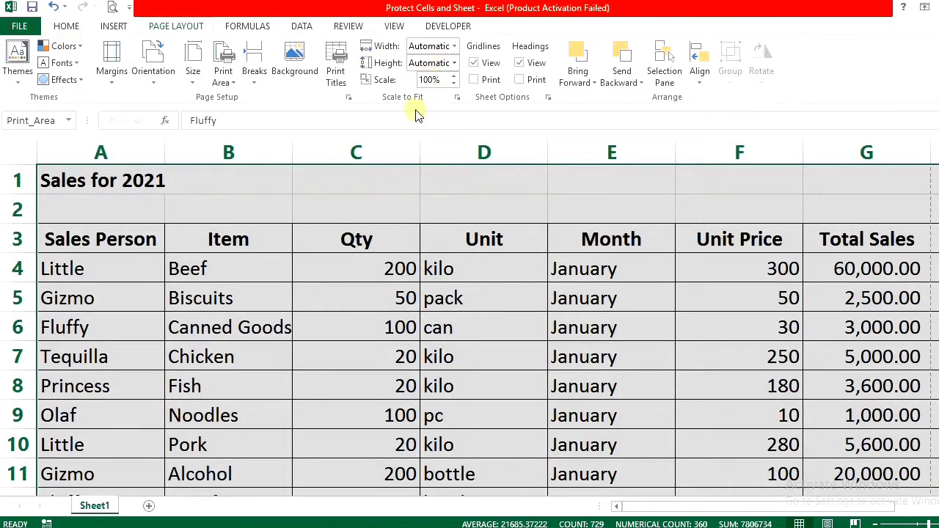
Step: In Page Setup, step the Adjust to scaling down to 80% and confirm
left_click(460, 99)
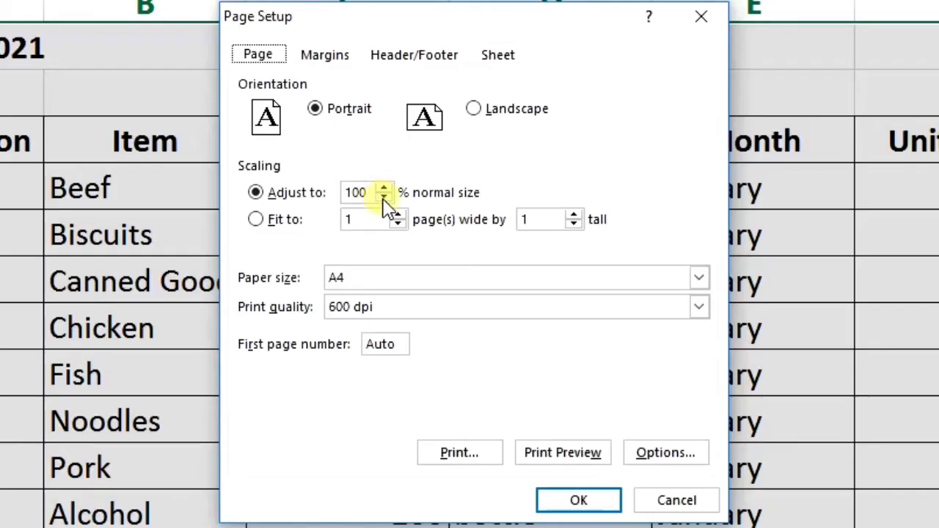
left_click(383, 198)
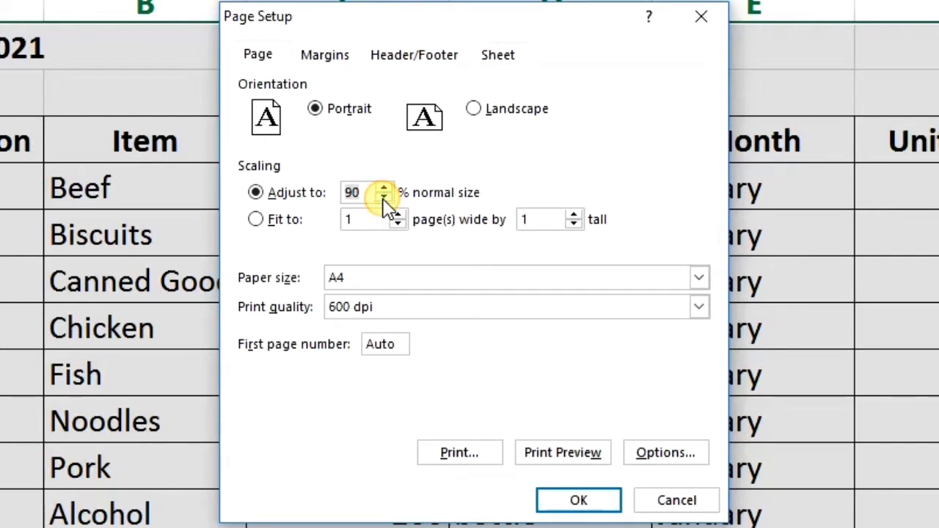
left_click(383, 198)
left_click(382, 198)
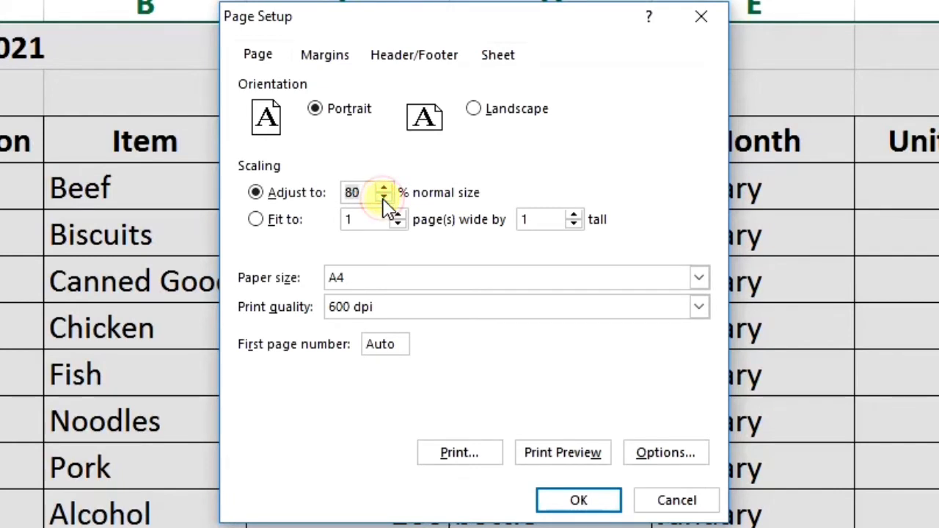
left_click(590, 500)
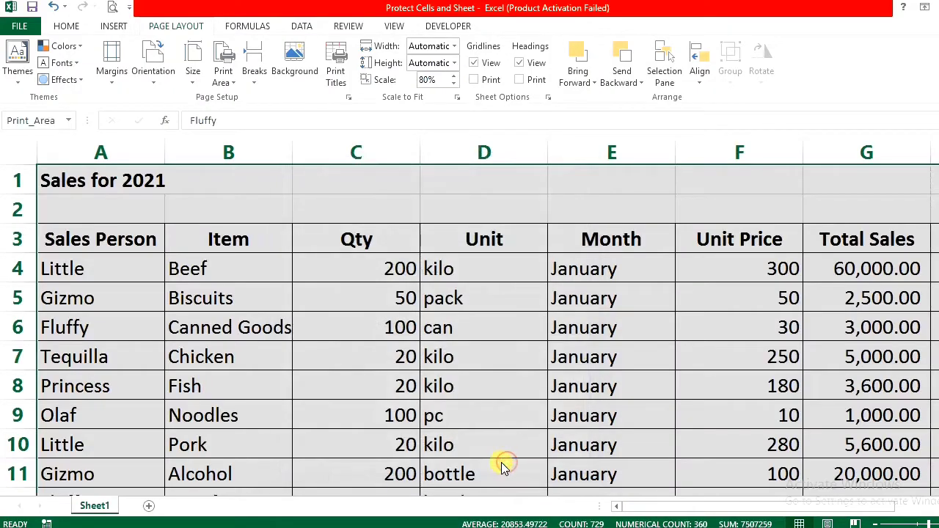
Step: In print preview, try Fit Sheet on One Page, then settle on Fit All Columns on One Page
left_click(114, 7)
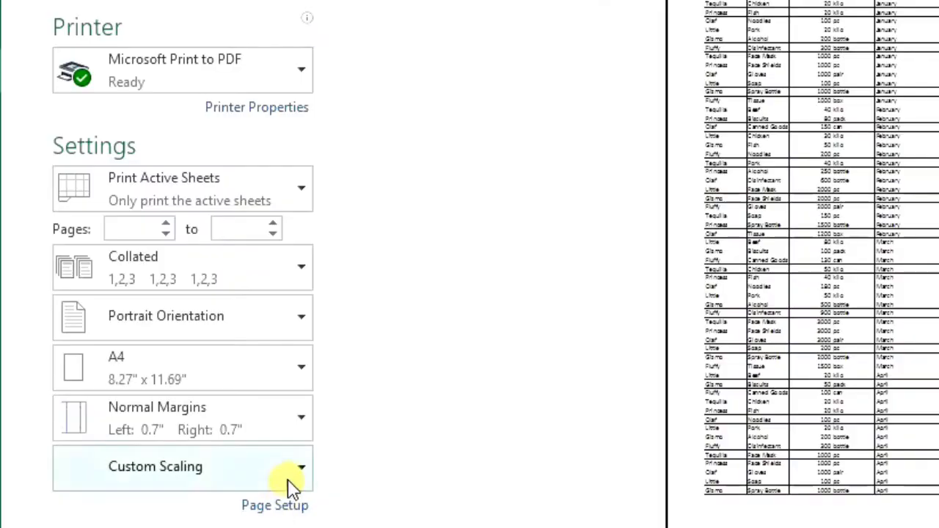
left_click(272, 467)
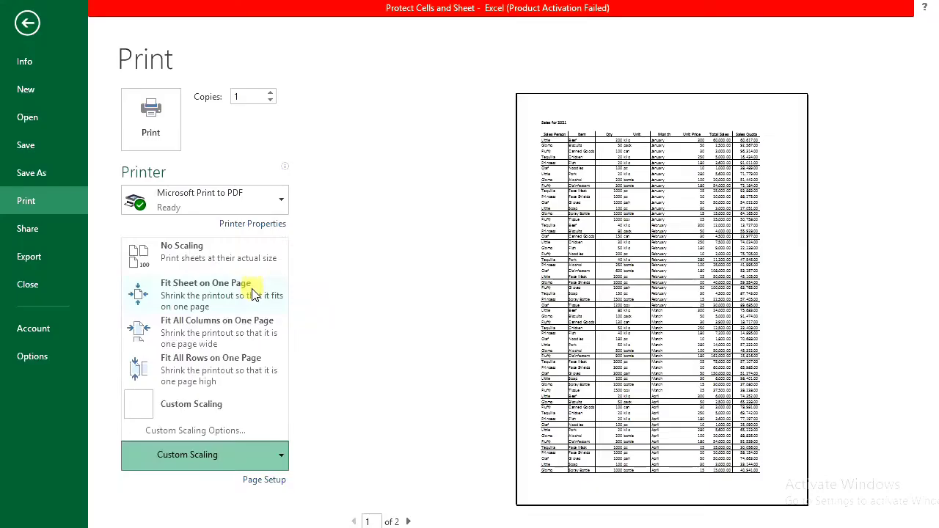
left_click(260, 212)
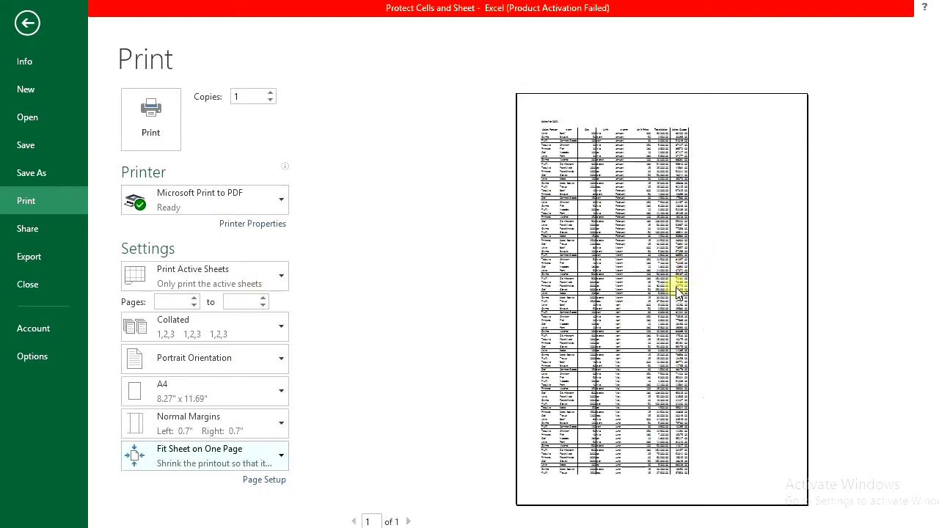
left_click(272, 466)
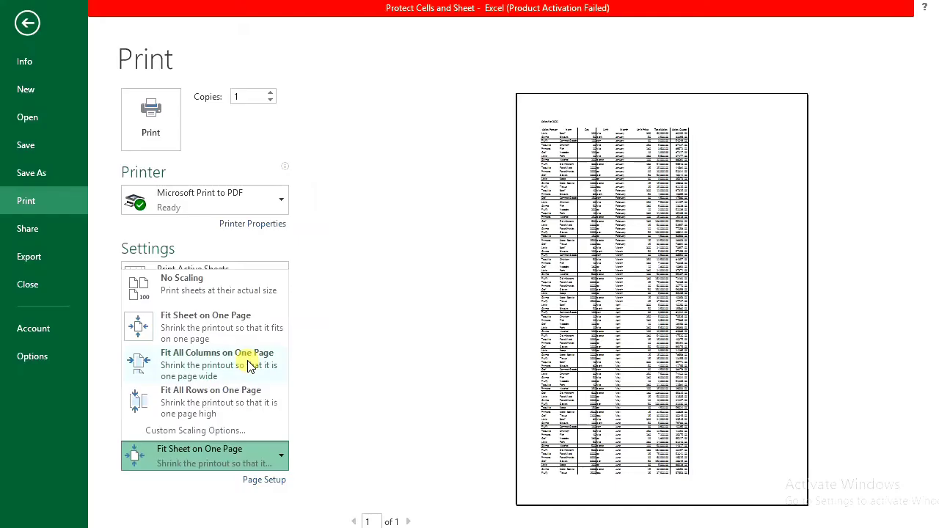
left_click(284, 312)
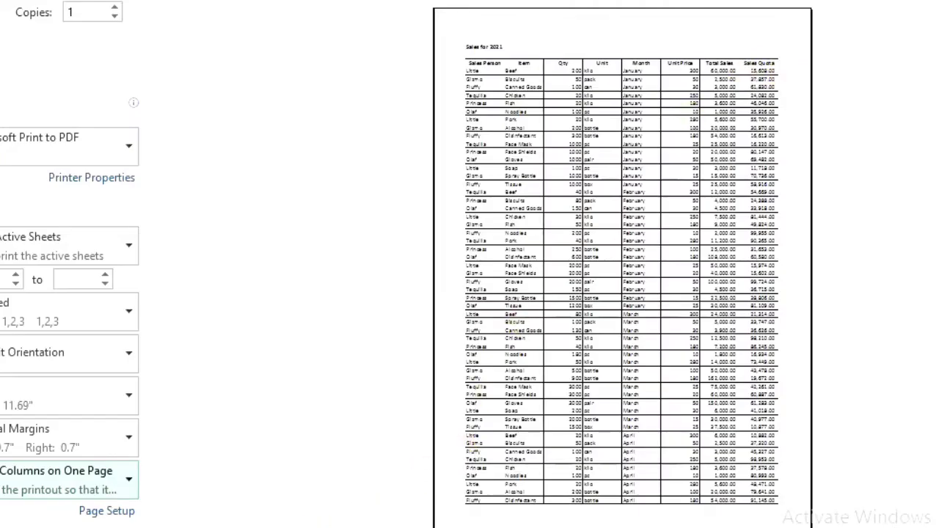
scroll(618, 247, "down", 2)
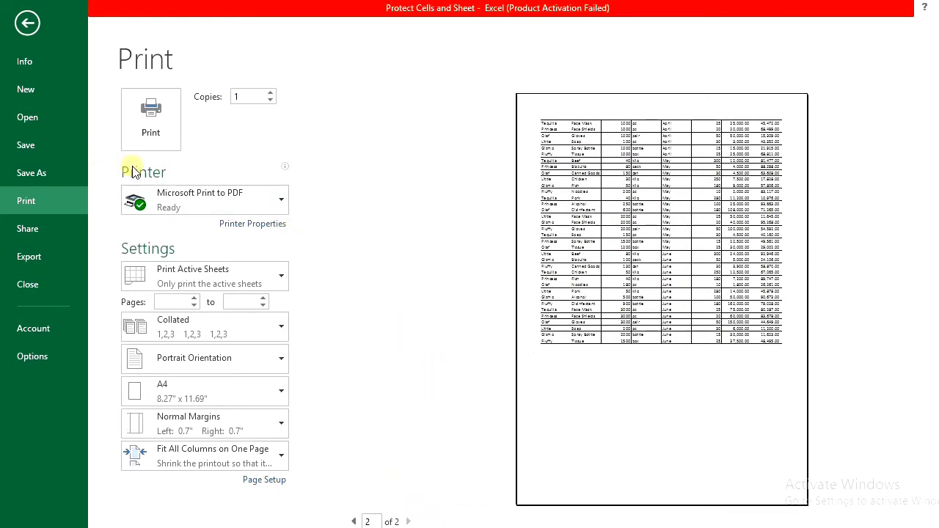
left_click(281, 461)
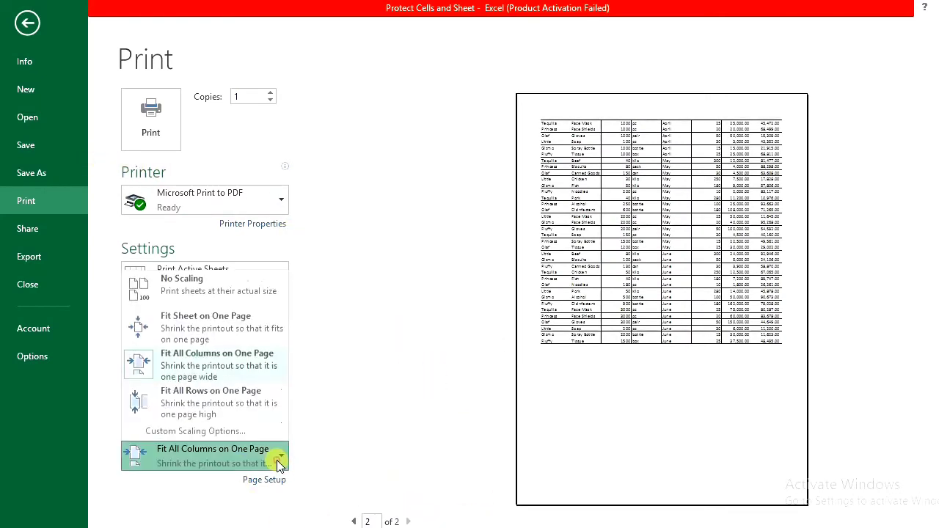
left_click(310, 444)
left_click(26, 22)
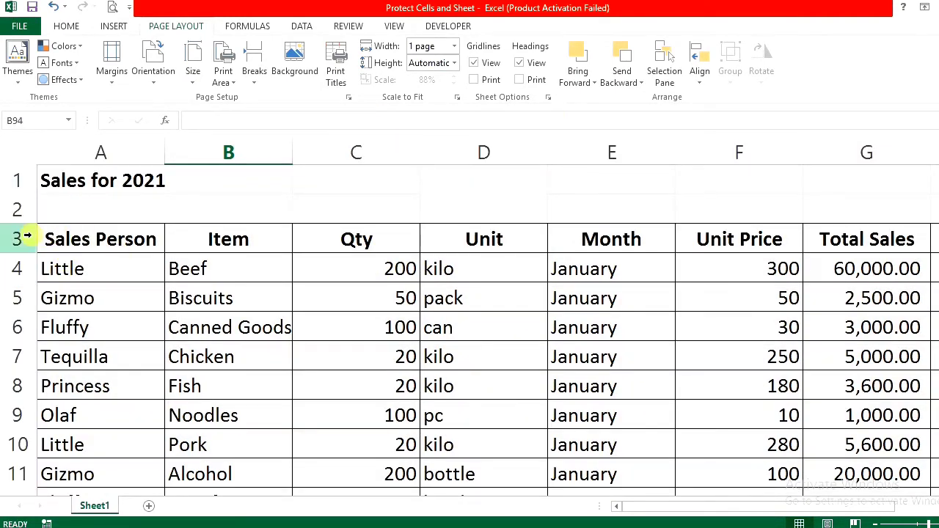
Step: Select row 3 and open Page Setup's Sheet settings, showing print area A1:H93
left_click(28, 236)
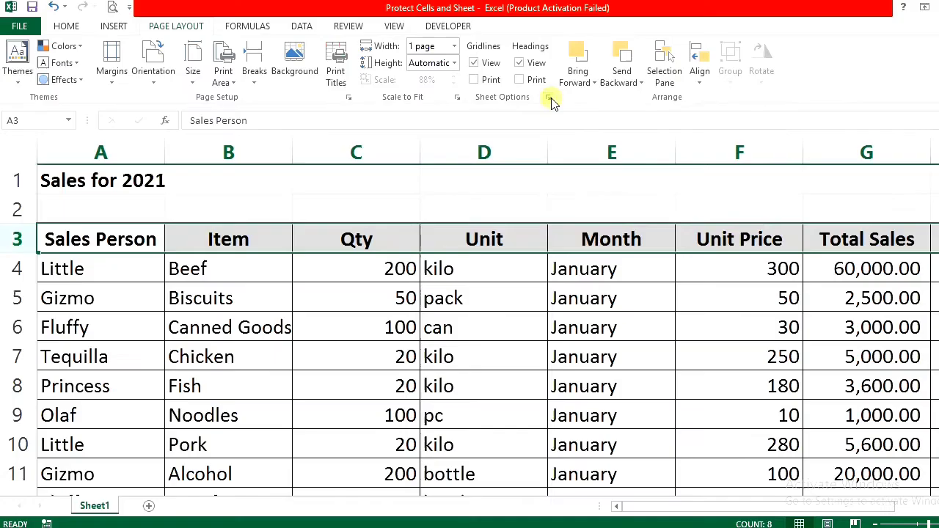
left_click(549, 98)
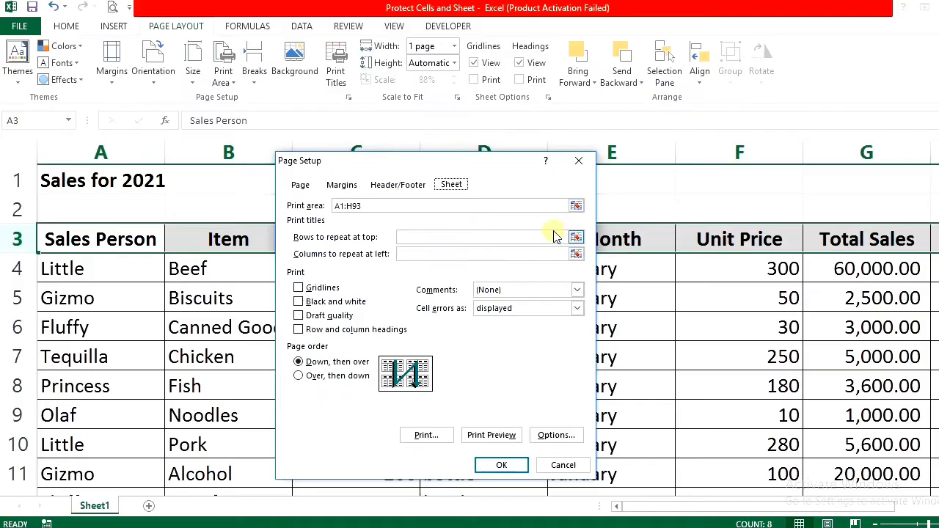
Step: Set row 3 ($3:$3) as the Rows to repeat at top of every printed page
left_click(576, 237)
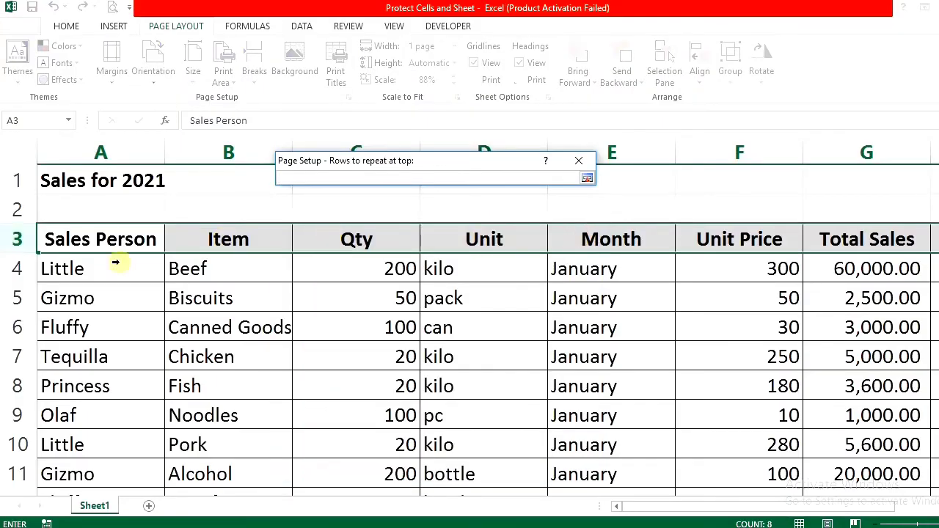
left_click(68, 234)
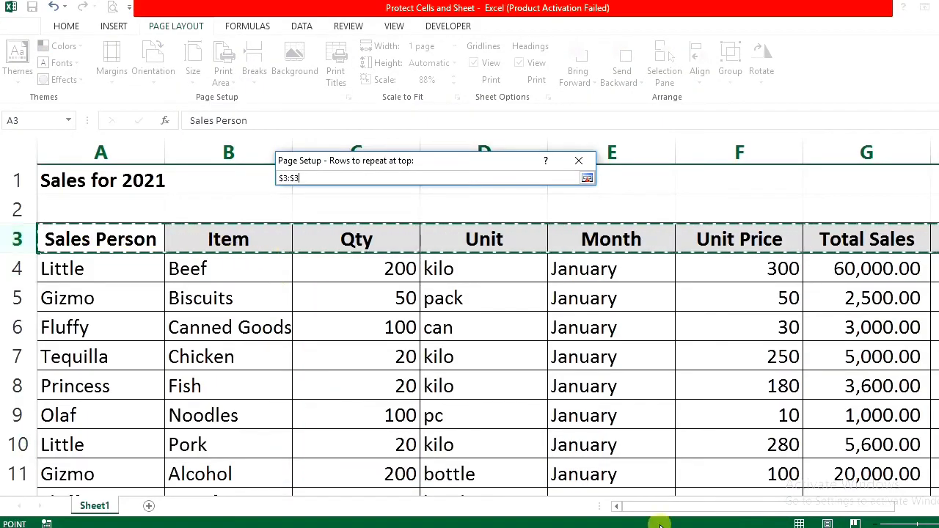
mouse_move(669, 509)
left_mouse_down()
mouse_move(407, 242)
mouse_move(834, 237)
left_mouse_up()
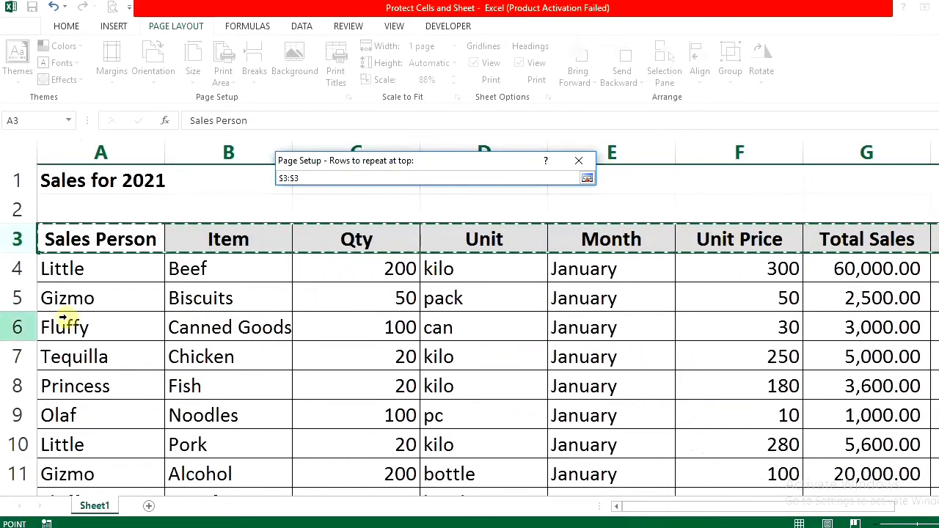
left_click_drag(666, 505, 492, 514)
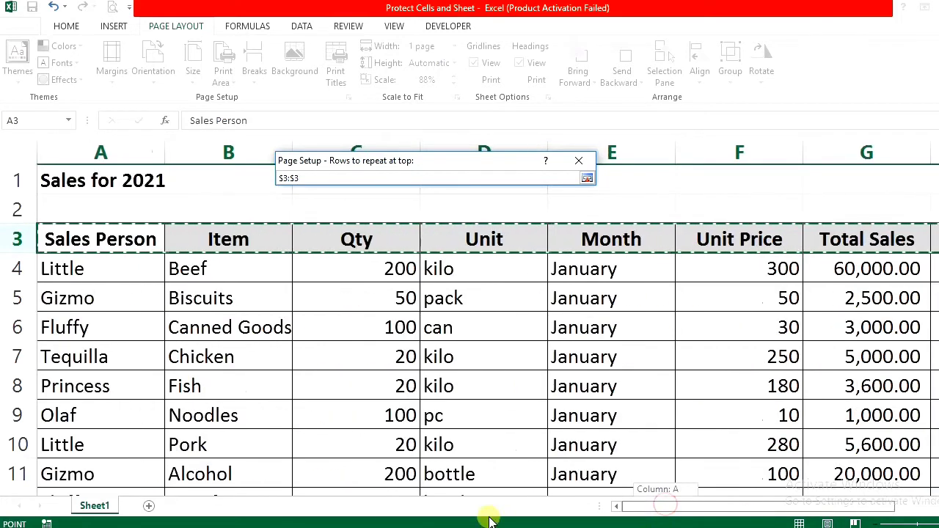
left_click(588, 178)
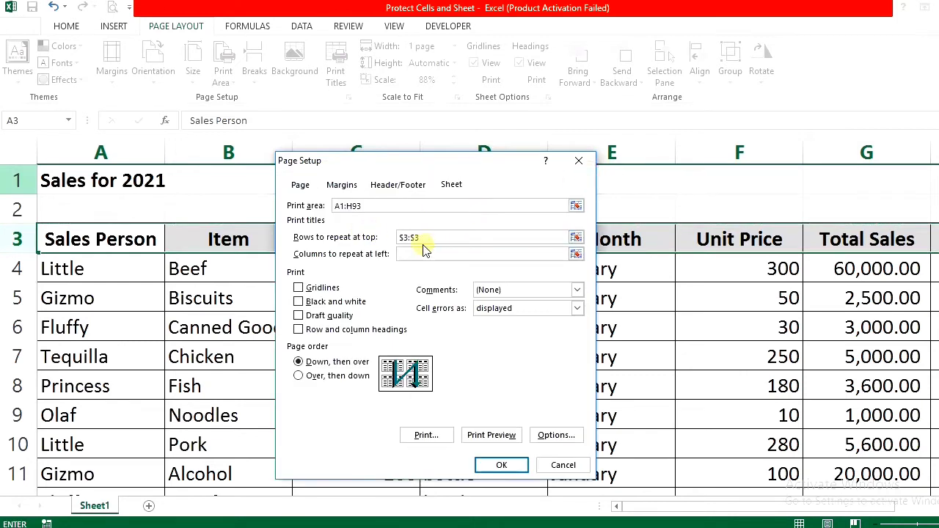
left_click(501, 464)
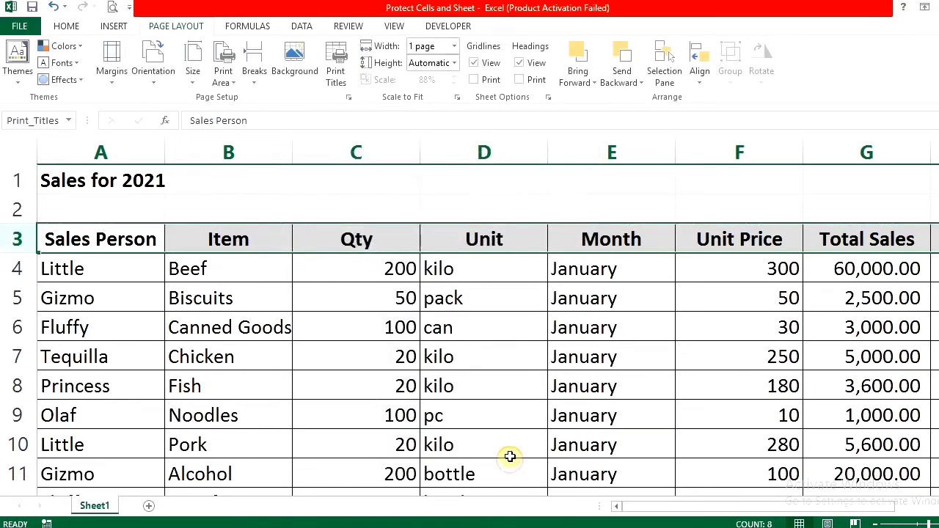
left_click_drag(383, 339, 384, 345)
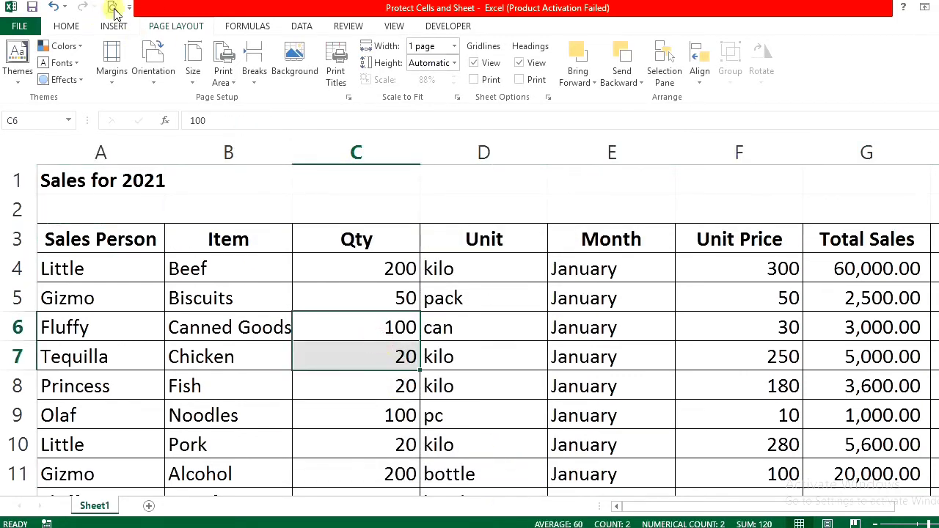
left_click(113, 9)
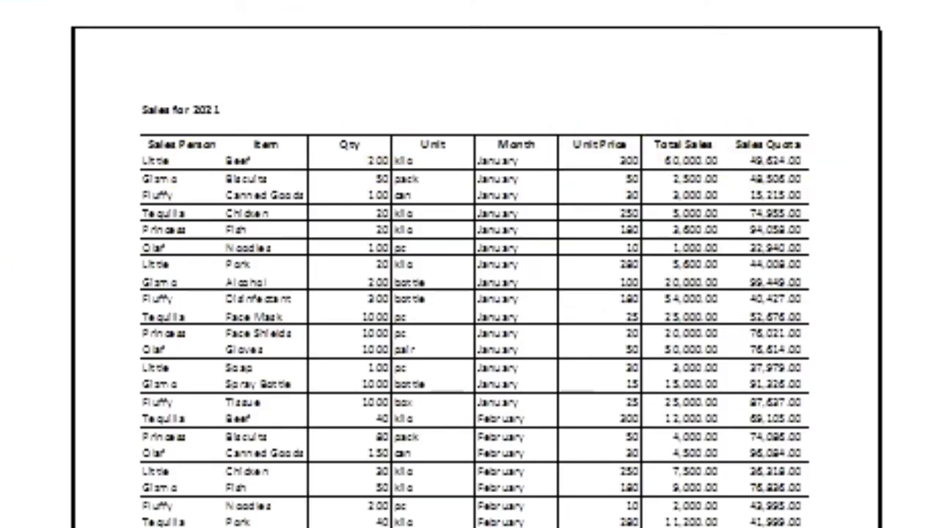
Step: Page through all three preview pages to check the heading row, then return to the sheet
key("Page_Down")
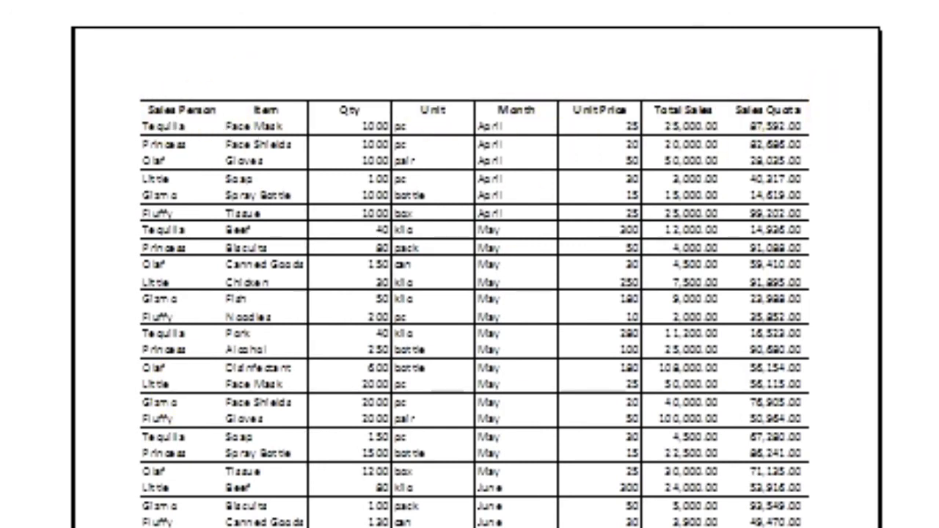
key("Page_Down")
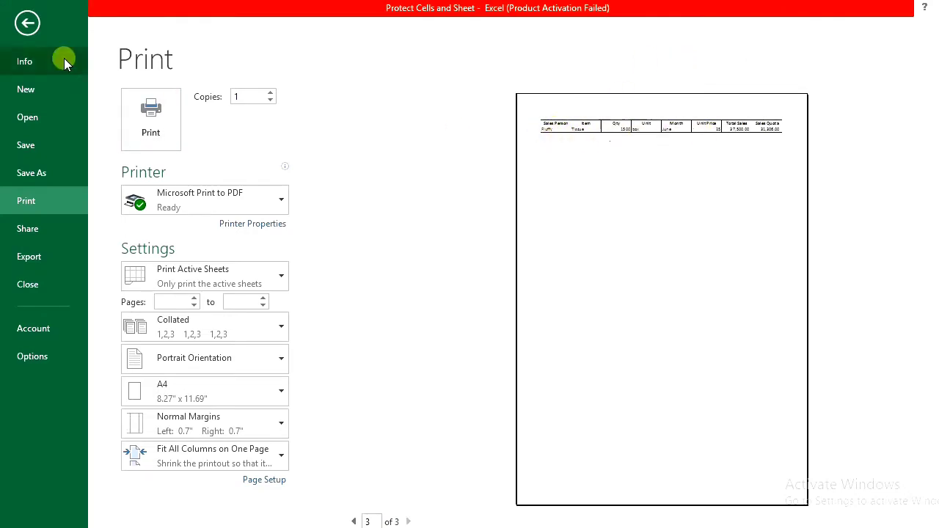
left_click(29, 23)
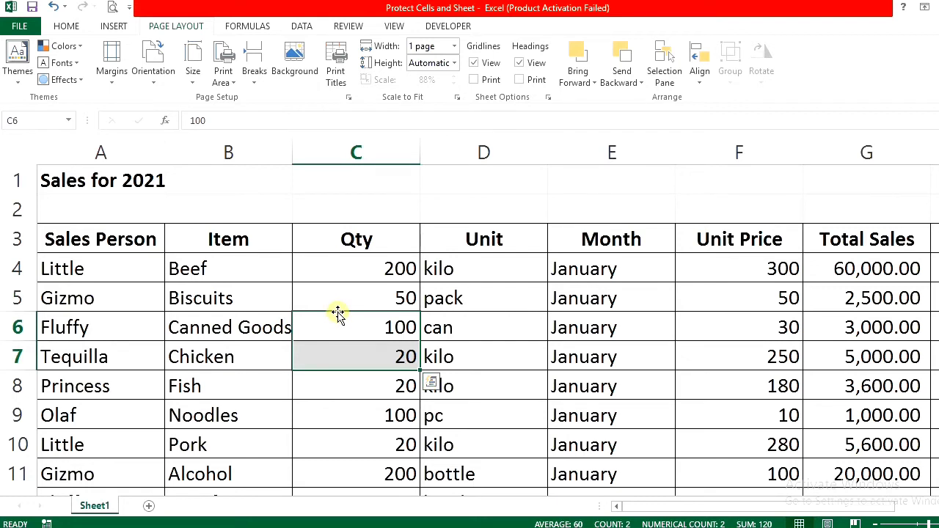
Step: From cell A2, insert a &[Page] page-number field into the centre header
left_click(87, 211)
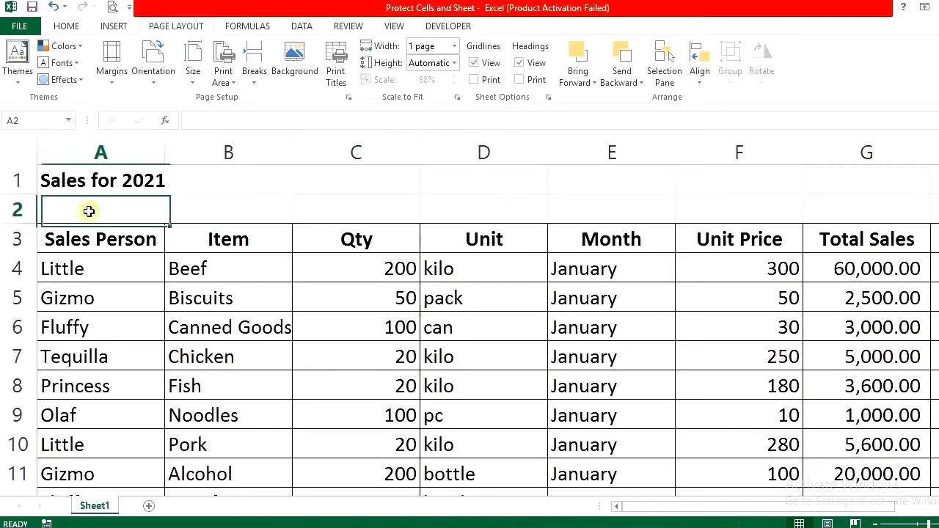
left_click(121, 26)
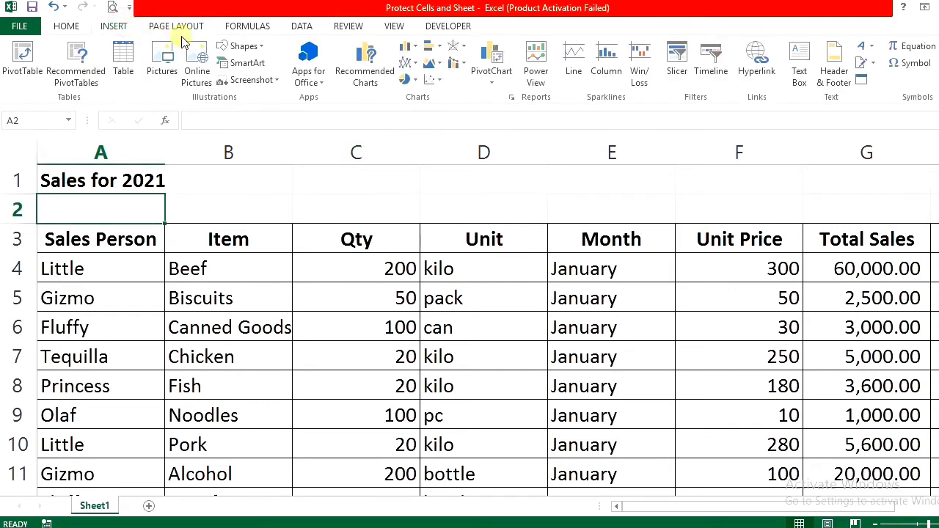
left_click(836, 74)
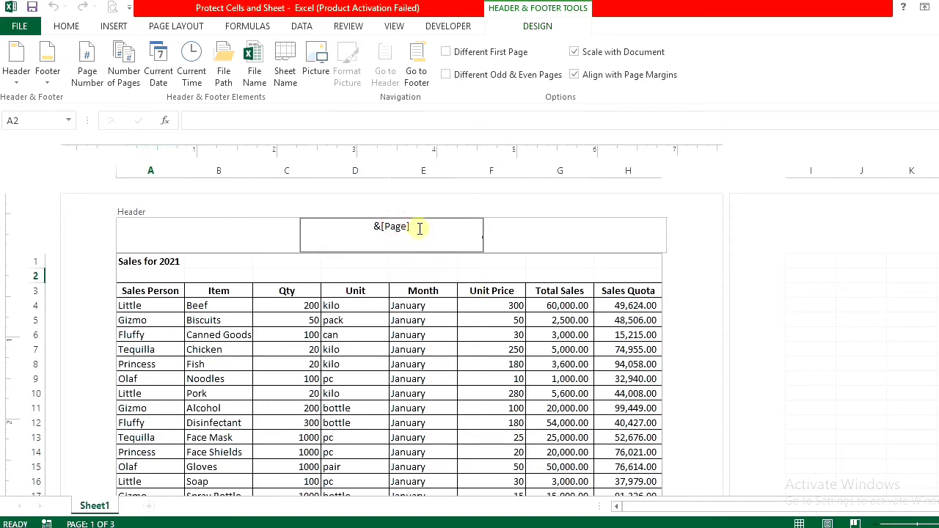
Step: Delete the &[Page] code from the header and confirm the centre header is empty
left_click_drag(416, 226, 295, 202)
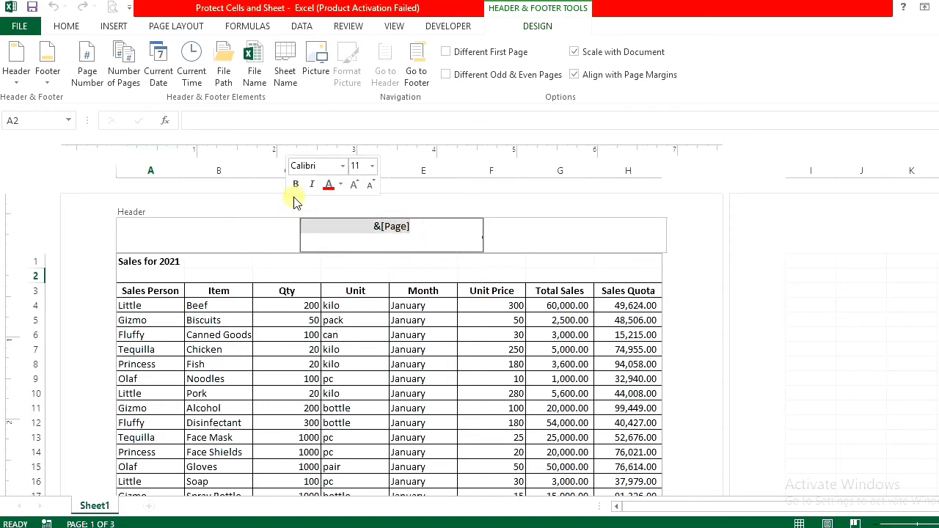
key("Delete")
left_click(270, 205)
scroll(266, 291, "down", 5)
scroll(266, 291, "down", 1)
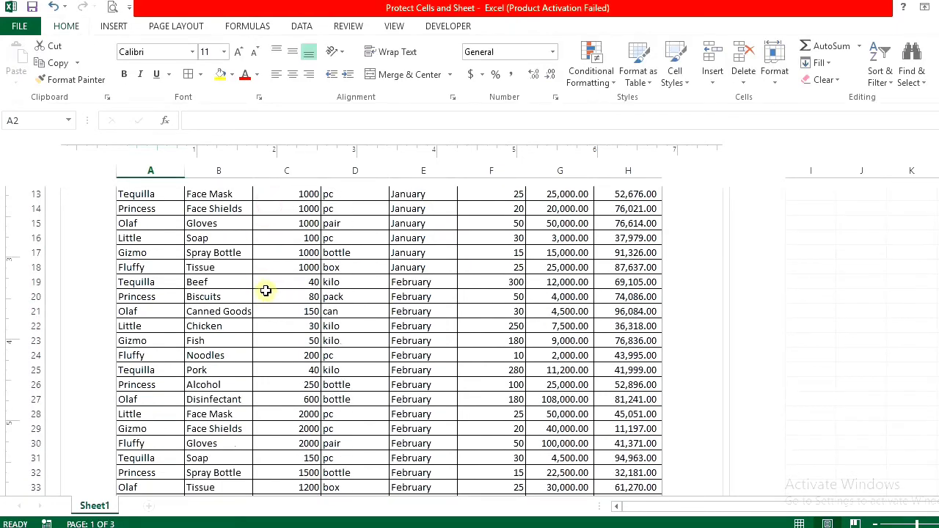
scroll(266, 291, "up", 4)
scroll(265, 292, "up", 2)
left_click(390, 240)
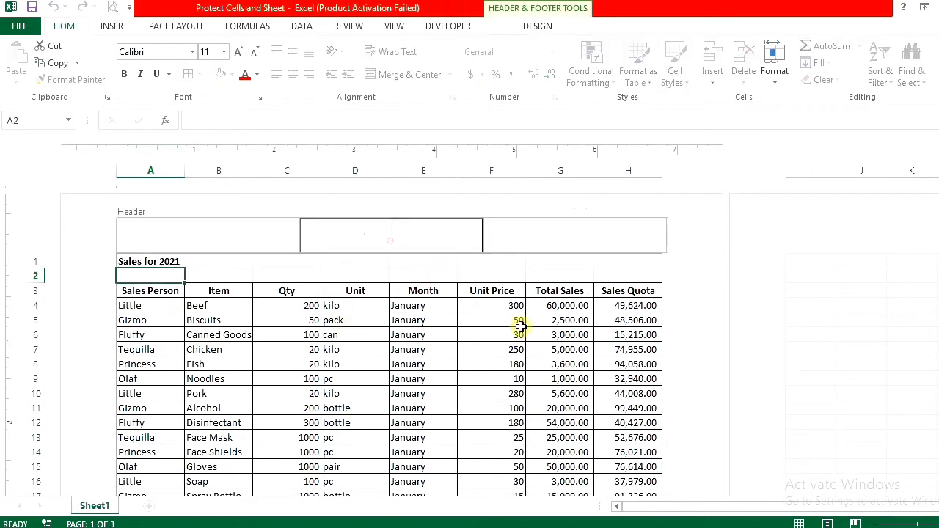
left_click(675, 290)
Step: Insert a &[Page] page number into the centre footer
scroll(669, 316, "down", 6)
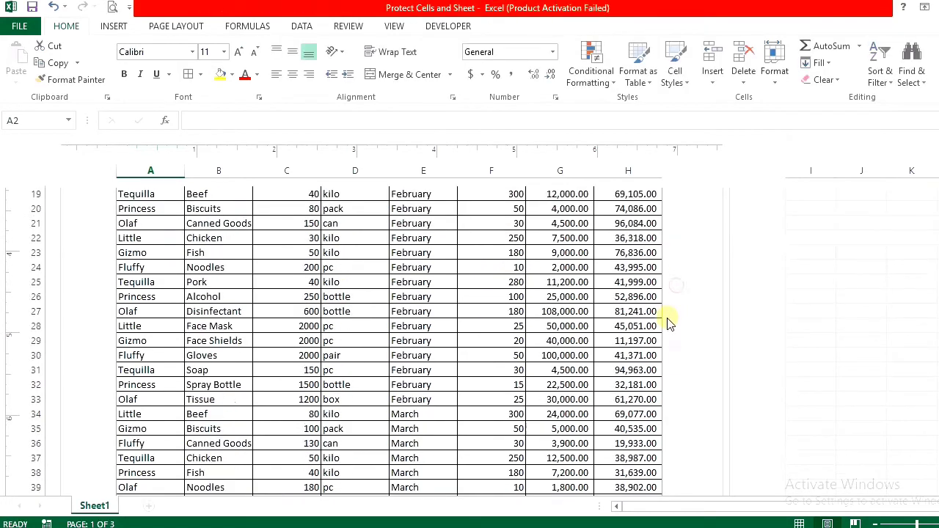
scroll(668, 337, "down", 9)
left_click(385, 379)
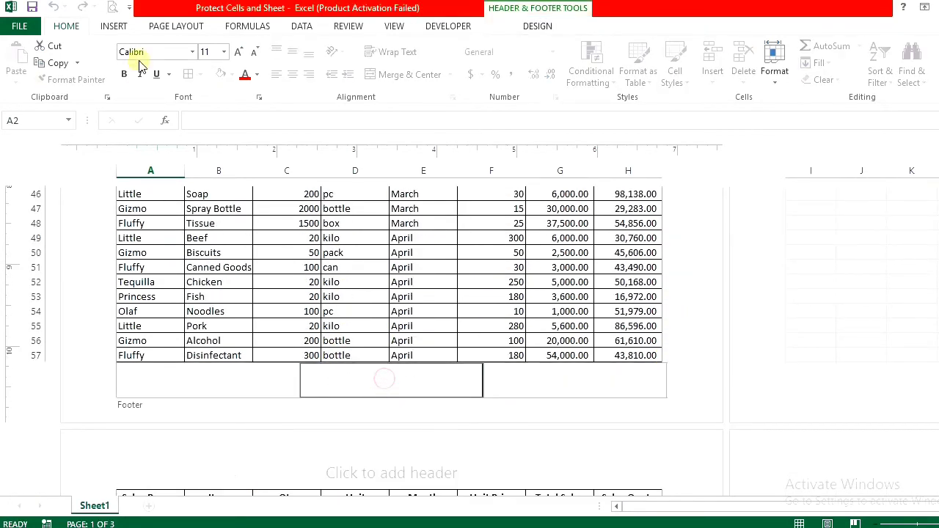
left_click(559, 25)
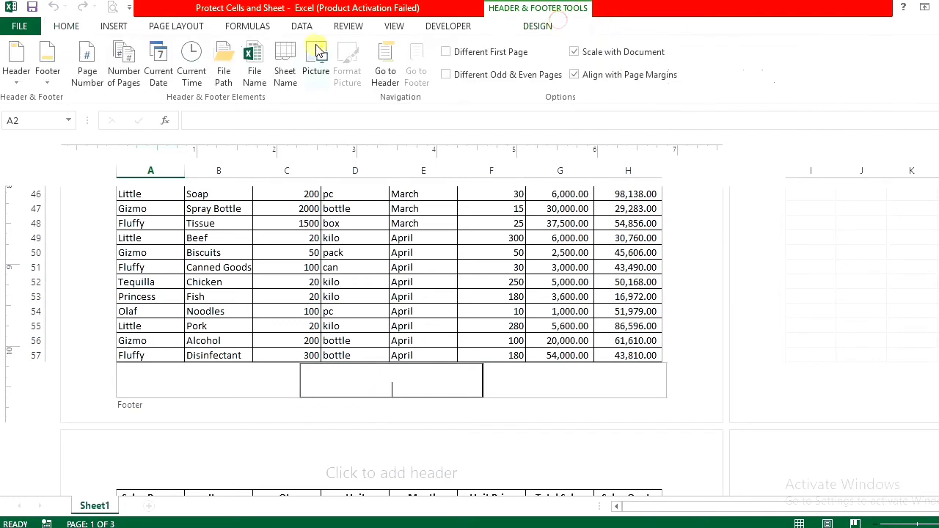
left_click(92, 65)
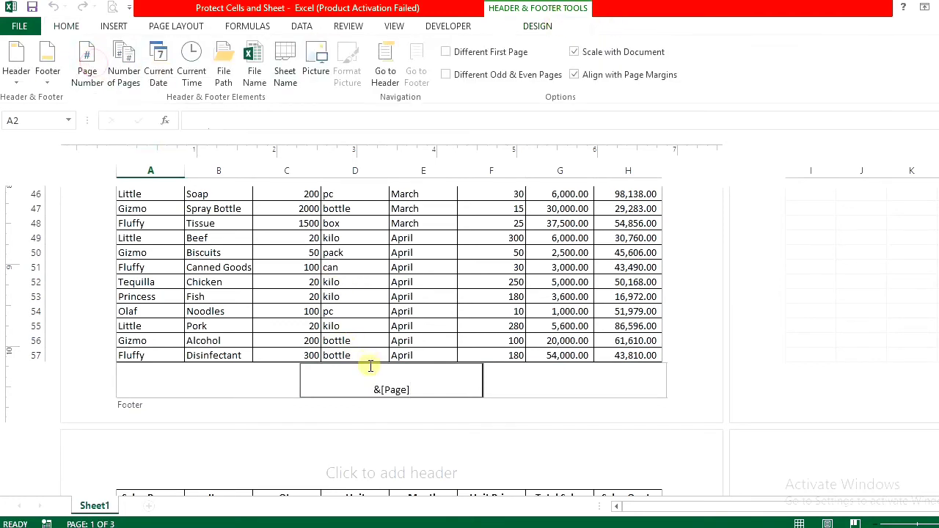
left_click_drag(414, 389, 322, 385)
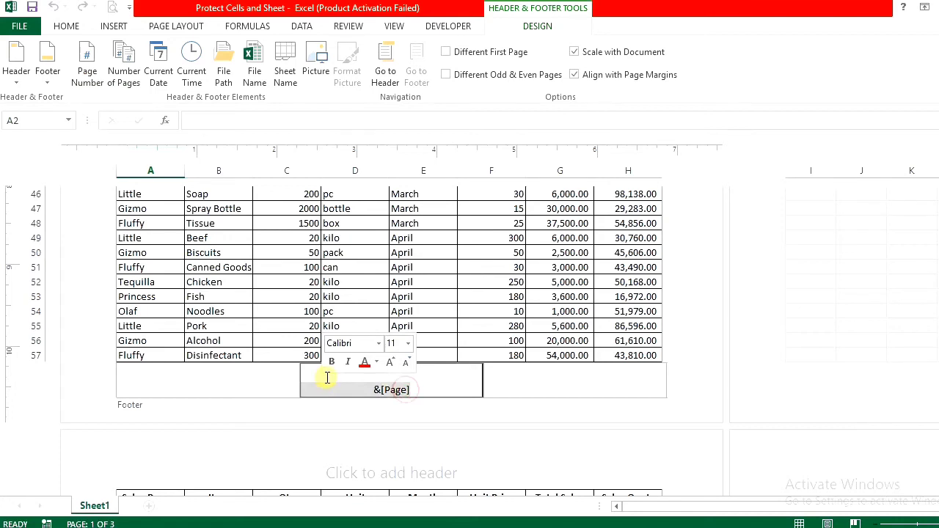
left_click(327, 378)
left_click(511, 423)
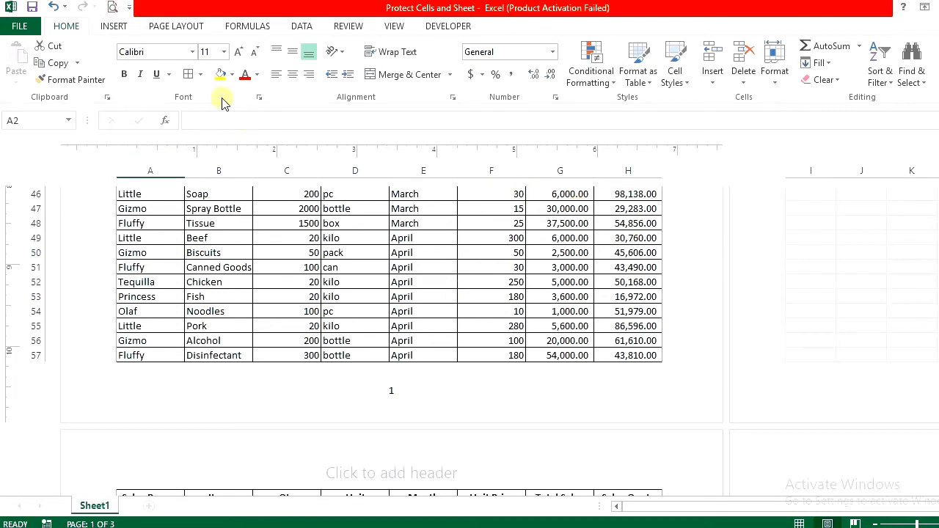
Step: Preview the printout on page 1 of 3 to check the footer page number
left_click(111, 9)
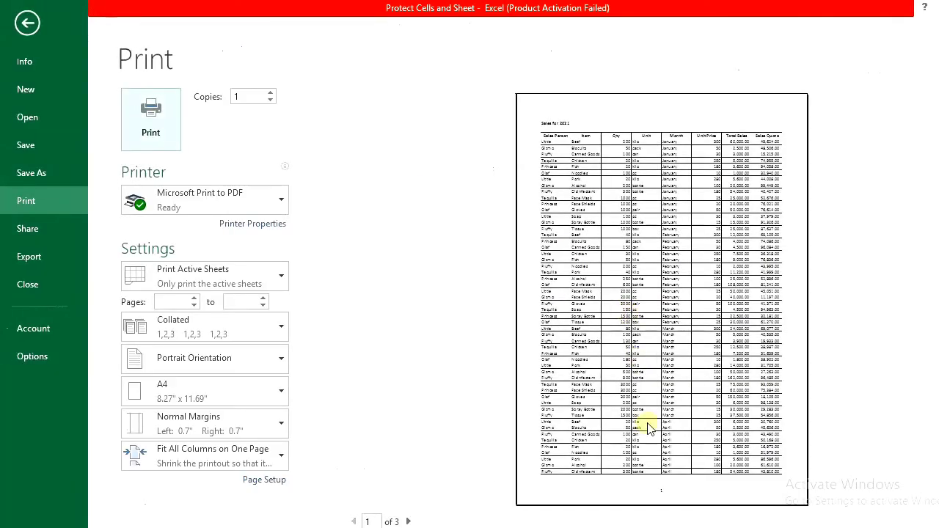